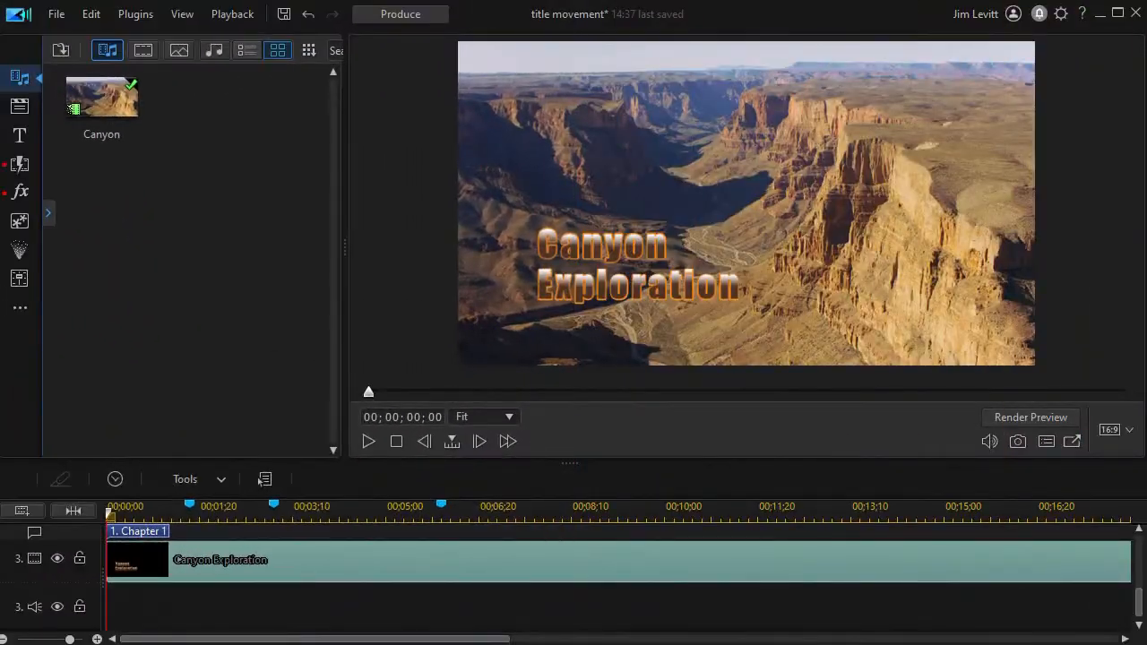
# - Open the Canyon Exploration title in the Title Designer, showing its In Animation effects and the keyframe timeline
pyautogui.moveTo(1143, 609)
pyautogui.mouseDown()
pyautogui.moveTo(1143, 551)
pyautogui.moveTo(1144, 609)
pyautogui.mouseUp()
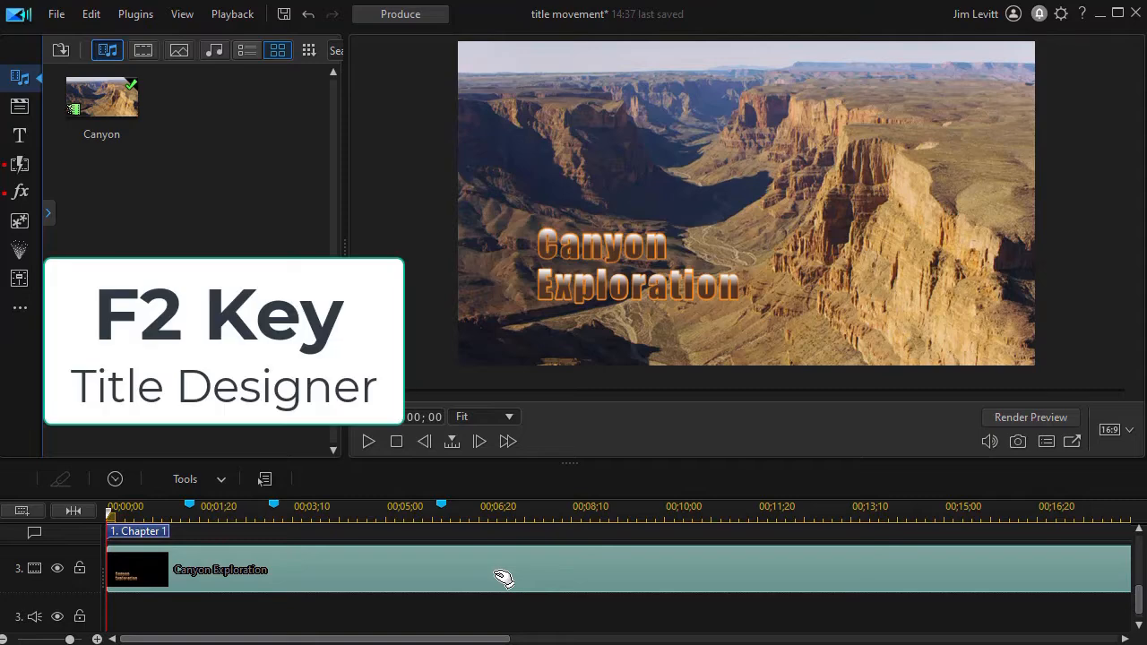
pyautogui.press('F2')
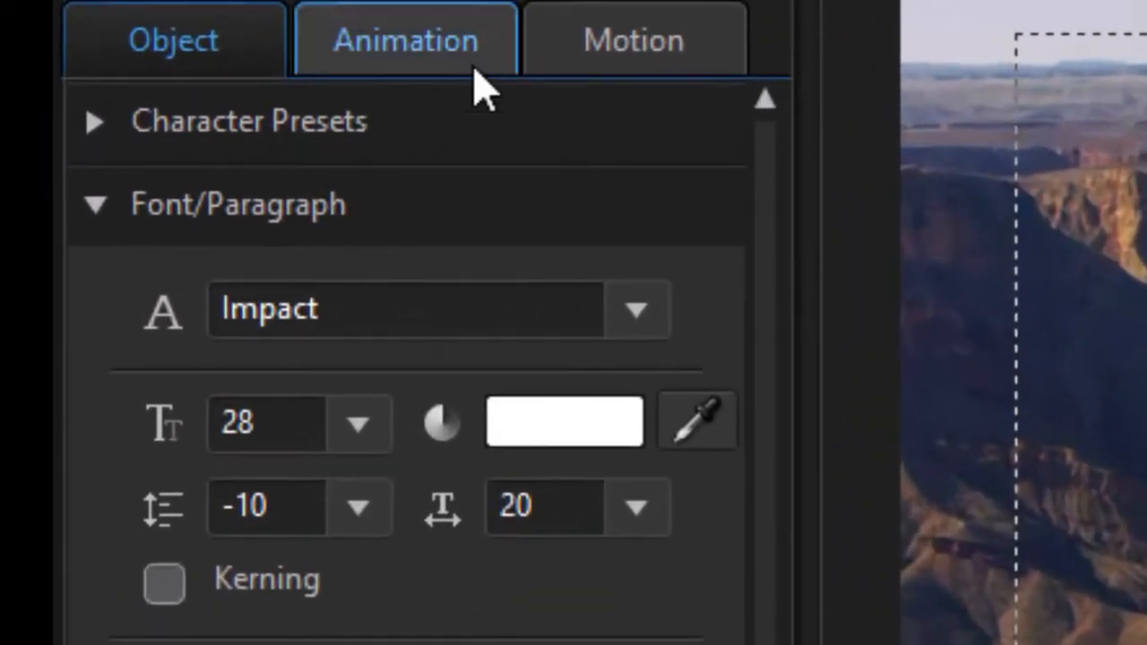
pyautogui.click(422, 51)
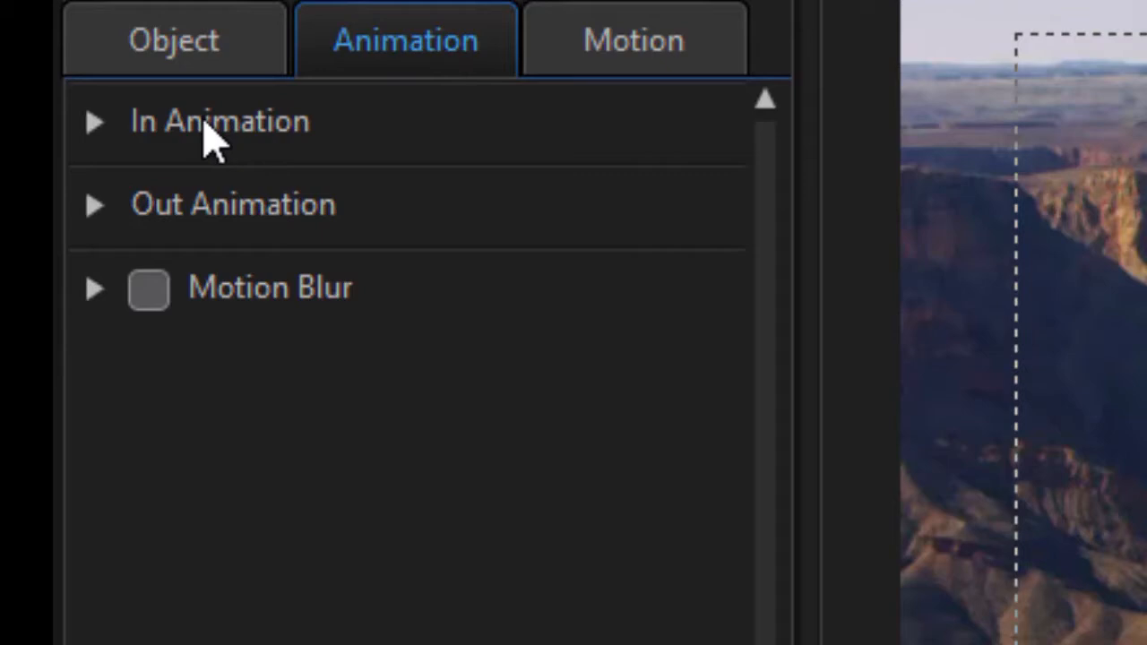
pyautogui.click(101, 124)
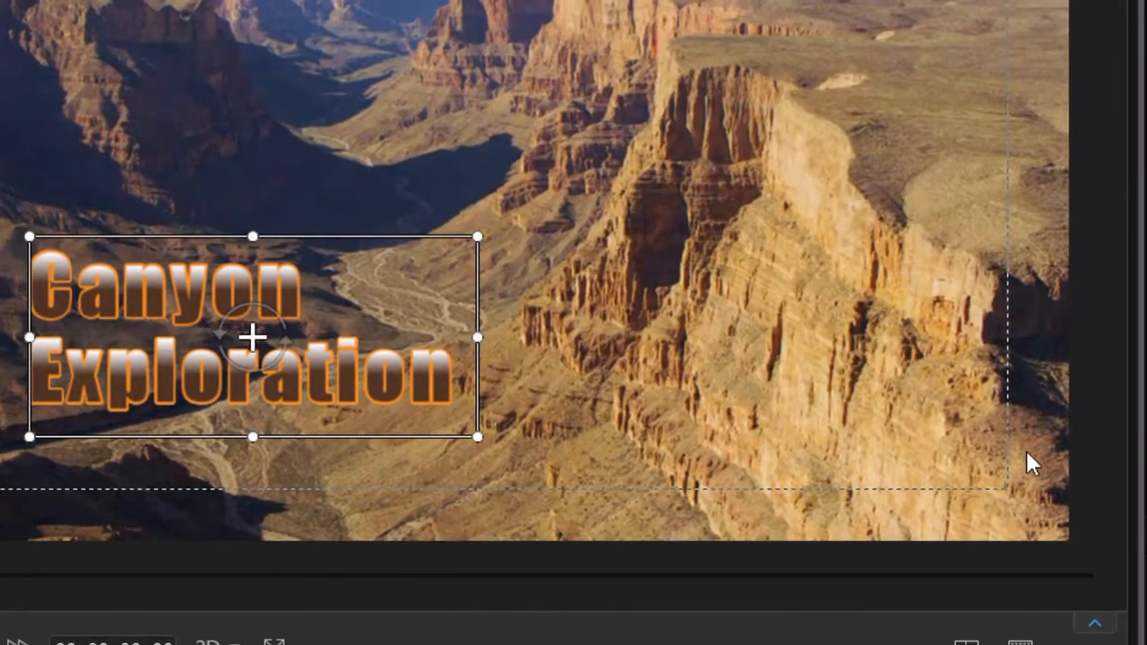
pyautogui.click(1096, 623)
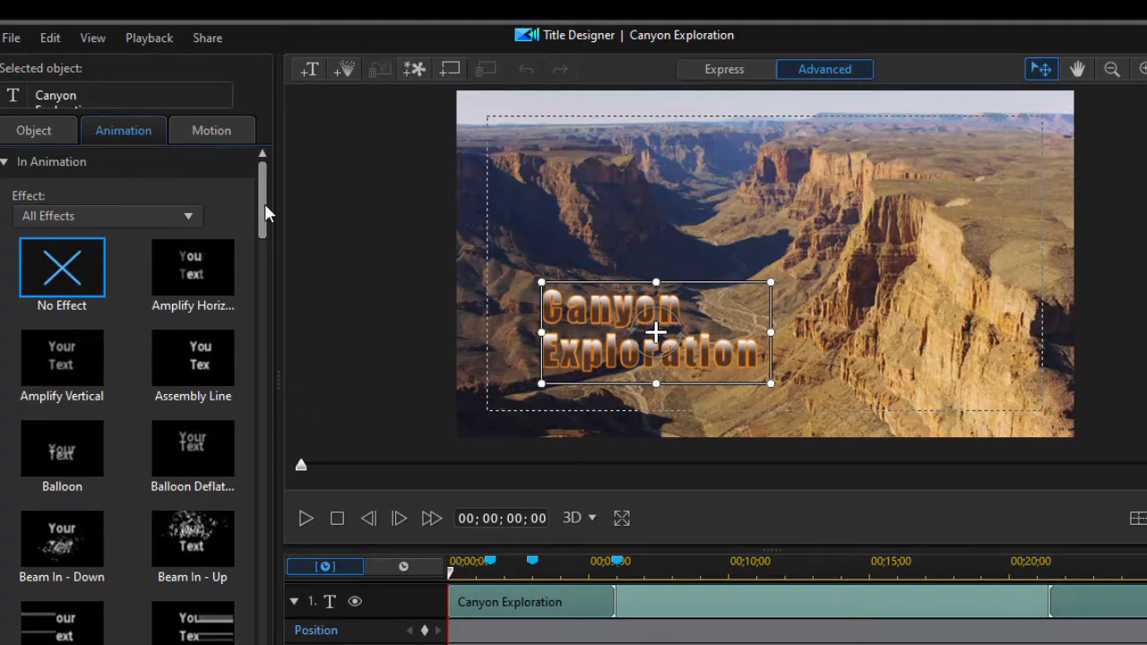
# - Try the Beam In - Up, Blur Right, Conjure - Left and Beam In - Down starting effects on the title
pyautogui.moveTo(262, 218); pyautogui.dragTo(262, 258)
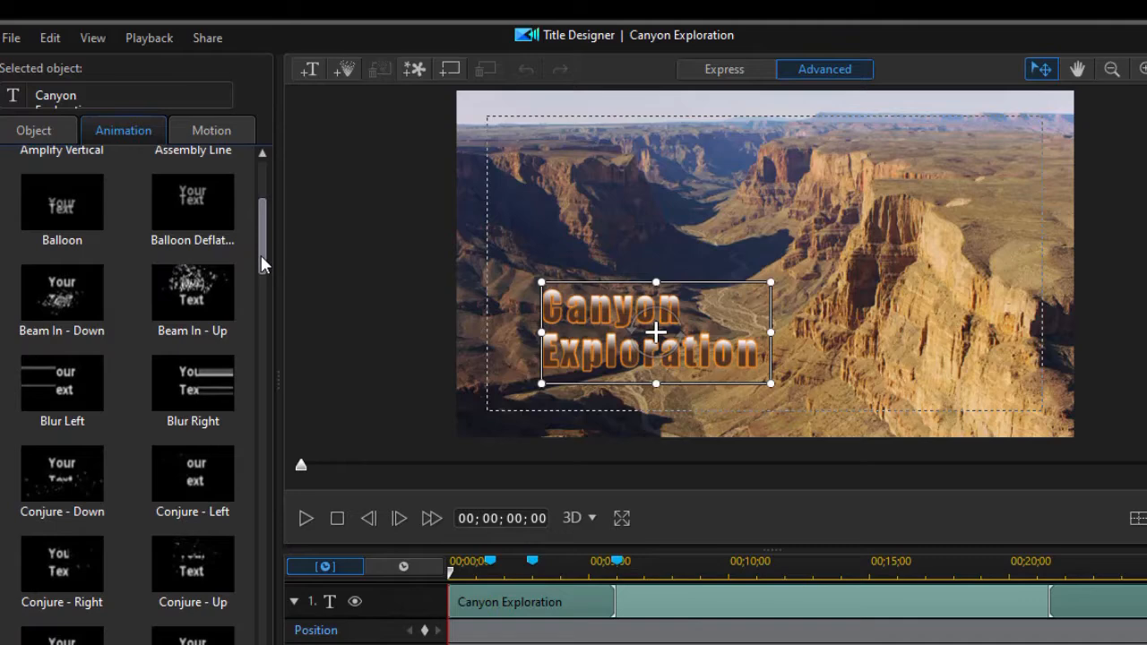
pyautogui.click(197, 300)
pyautogui.click(209, 385)
pyautogui.click(196, 476)
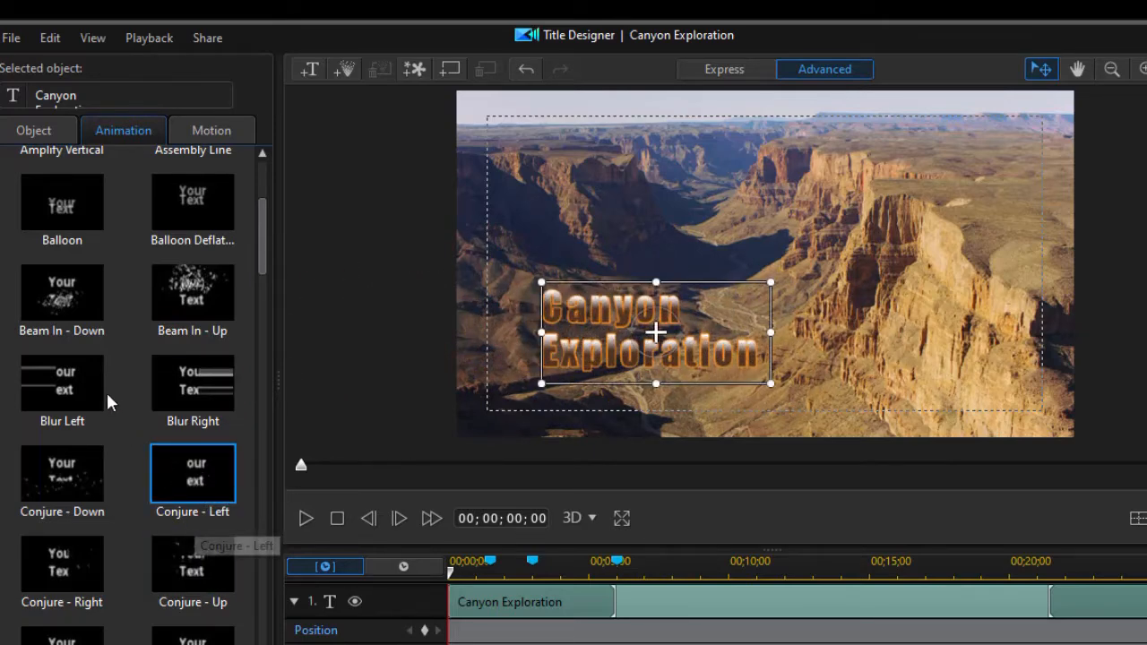
pyautogui.click(59, 297)
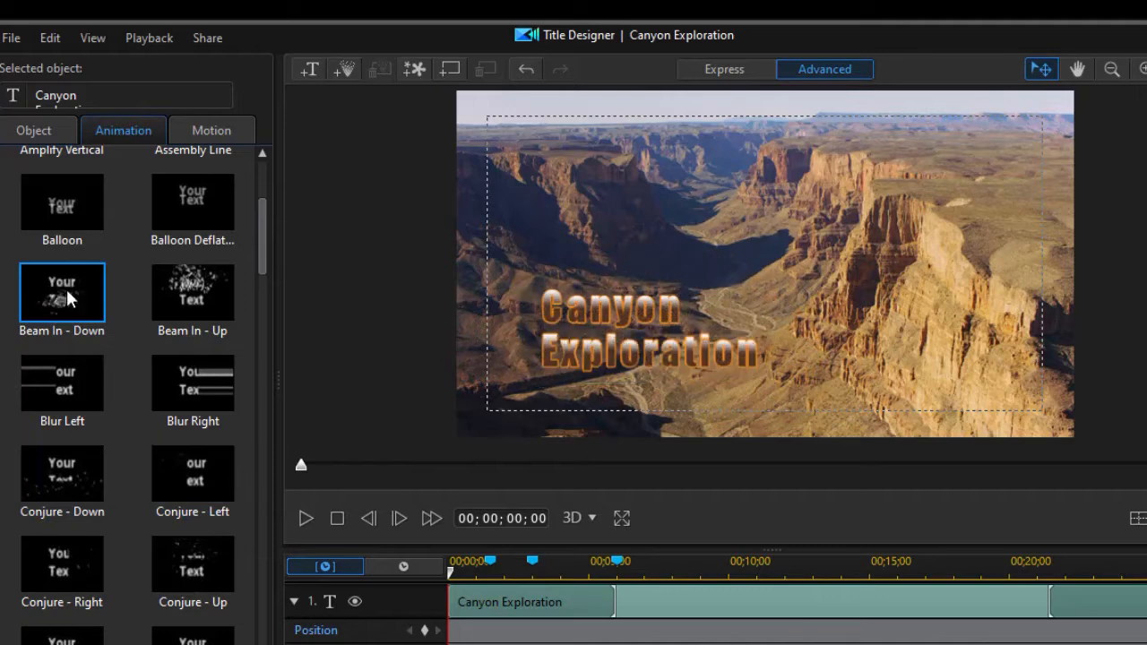
# - Apply the Slide Left starting effect to the title and play it from the beginning
pyautogui.moveTo(262, 251); pyautogui.dragTo(258, 485)
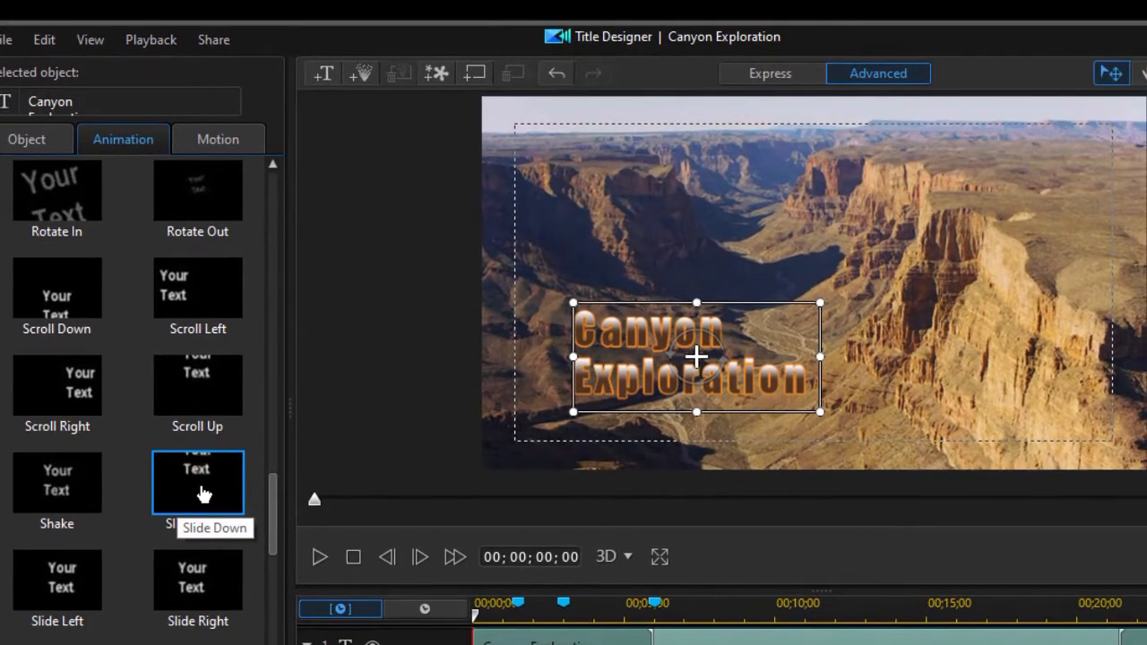
pyautogui.click(223, 372)
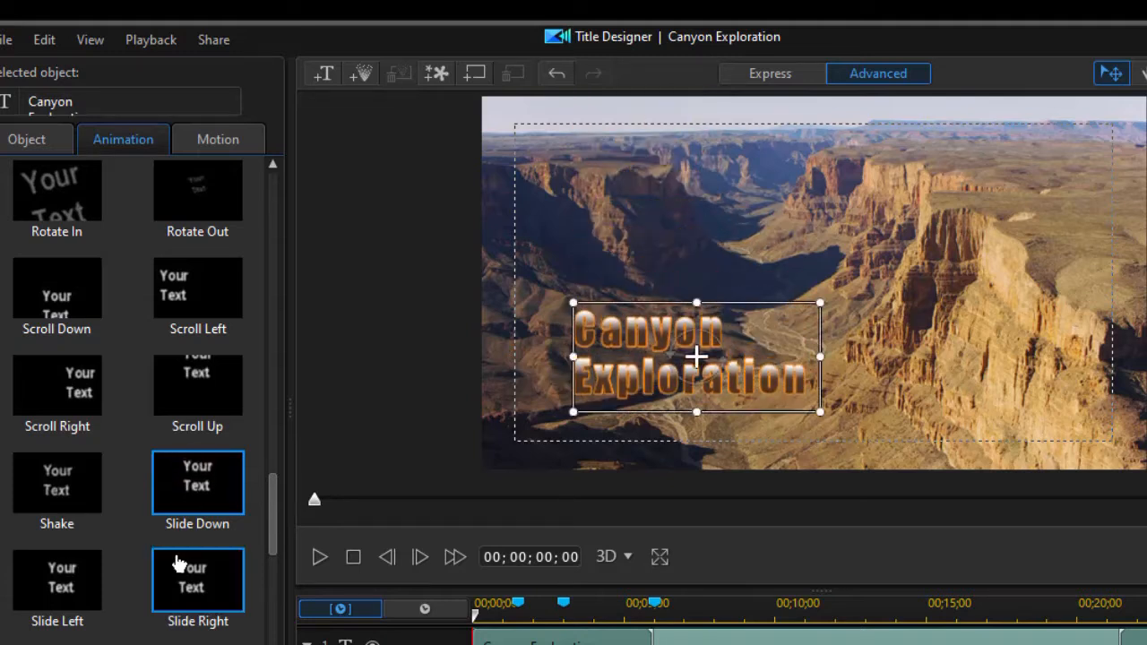
pyautogui.click(215, 584)
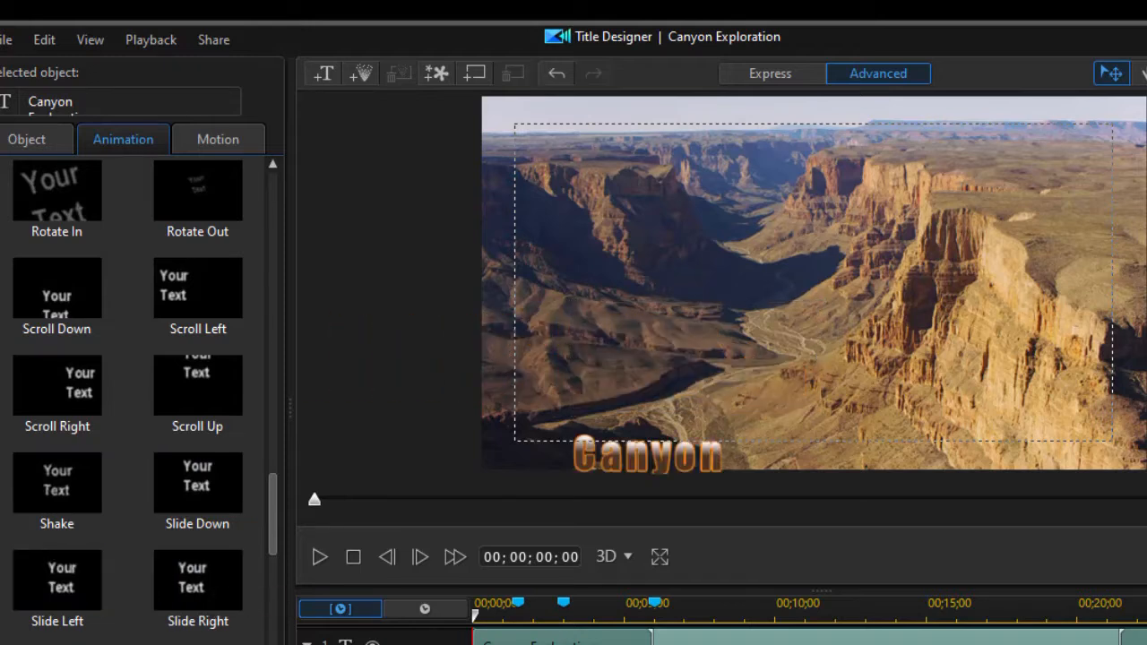
pyautogui.click(64, 587)
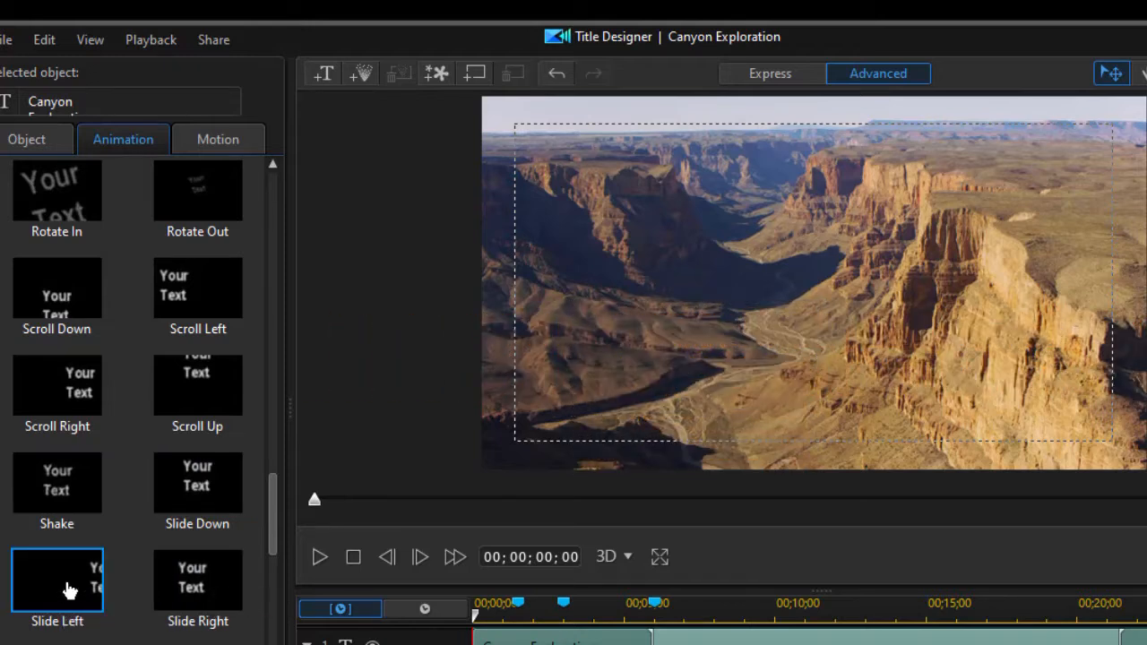
pyautogui.click(71, 588)
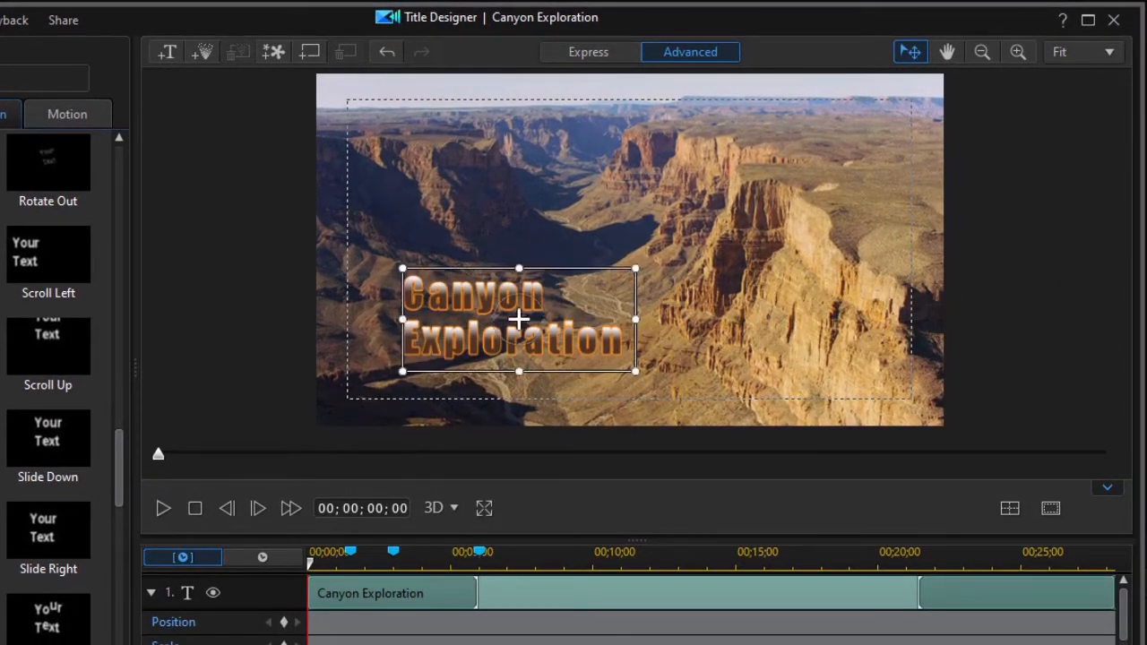
pyautogui.click(163, 508)
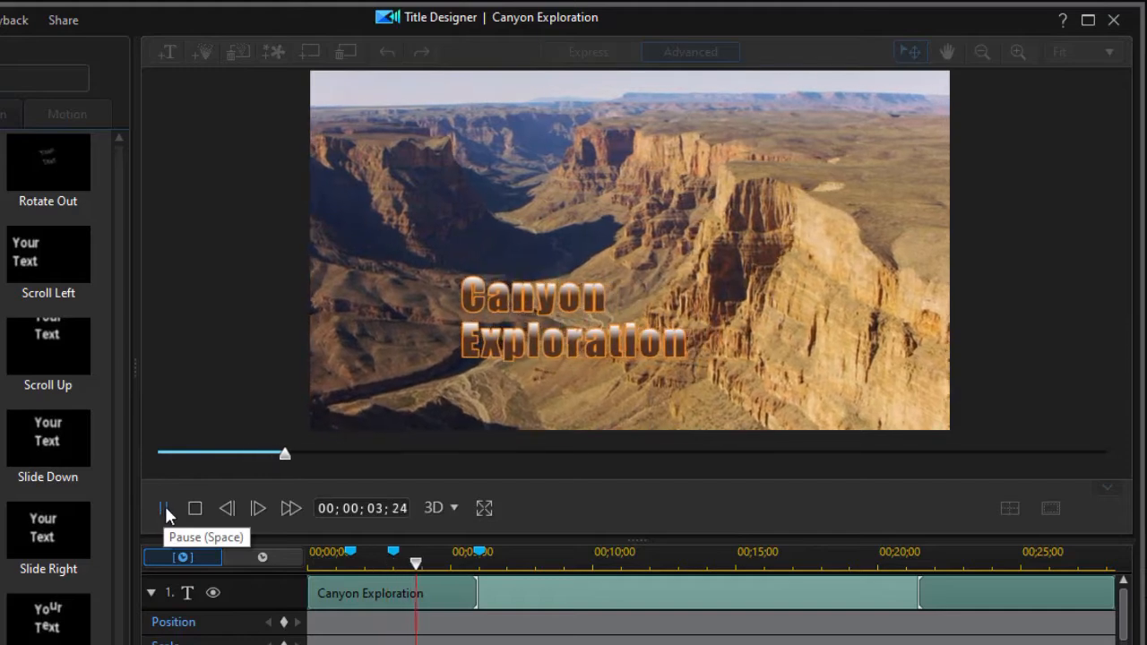
pyautogui.click(194, 509)
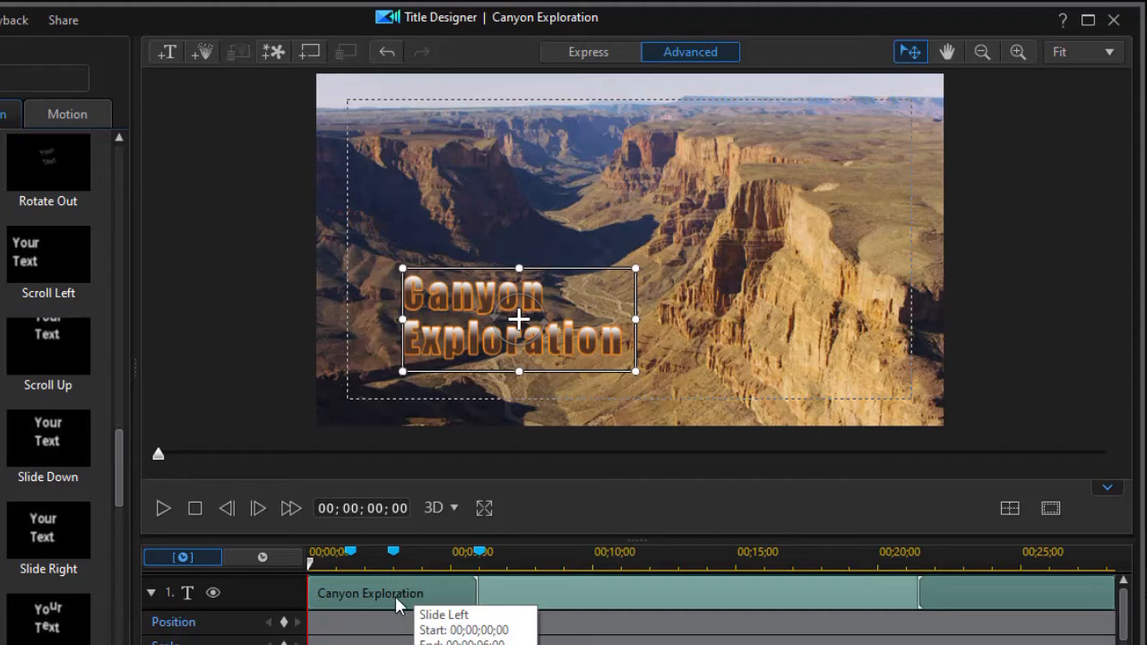
# - Shorten the title's starting animation to end at 00;00;01;15 and play the title from the beginning
pyautogui.moveTo(472, 591); pyautogui.dragTo(350, 588)
pyautogui.moveTo(349, 588); pyautogui.dragTo(350, 588)
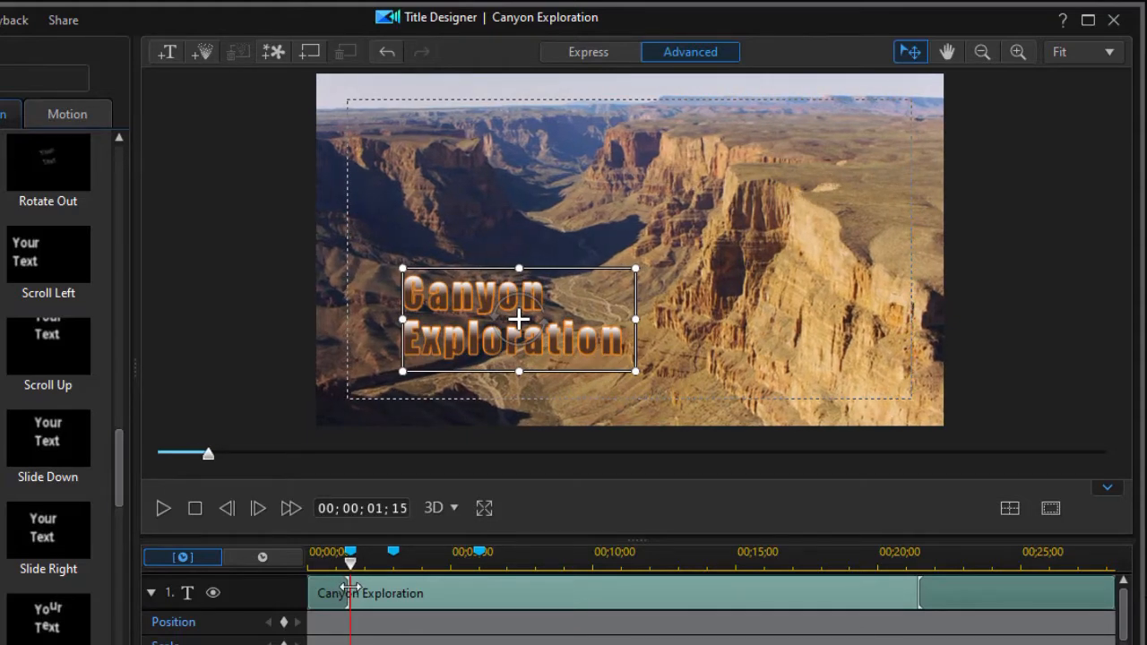
pyautogui.click(194, 509)
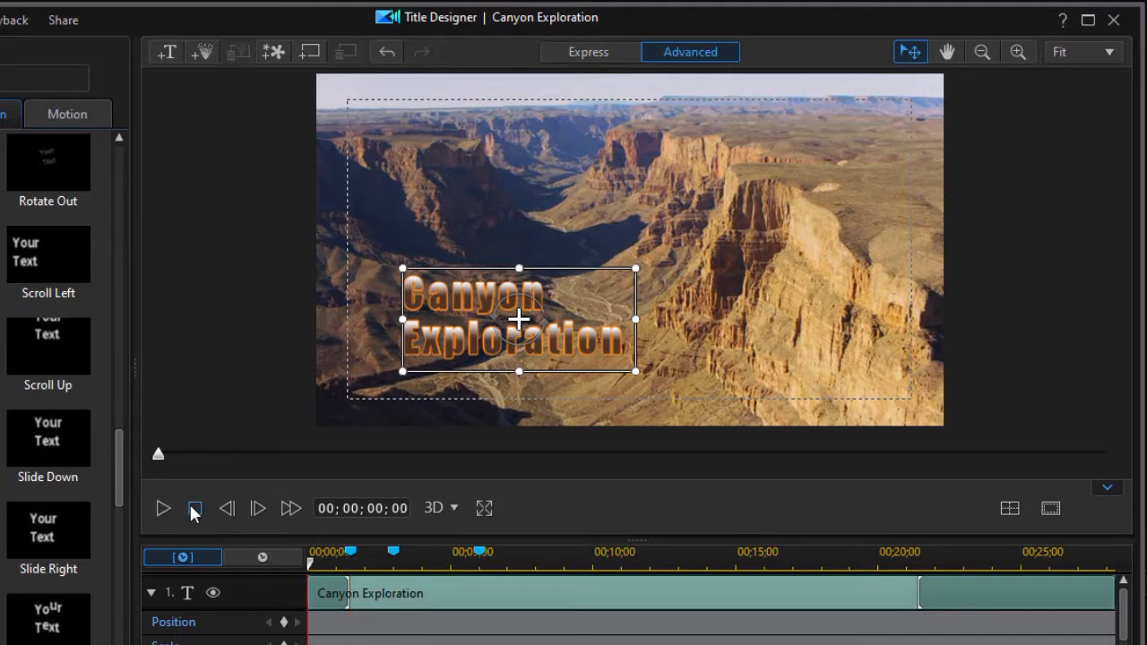
pyautogui.click(163, 509)
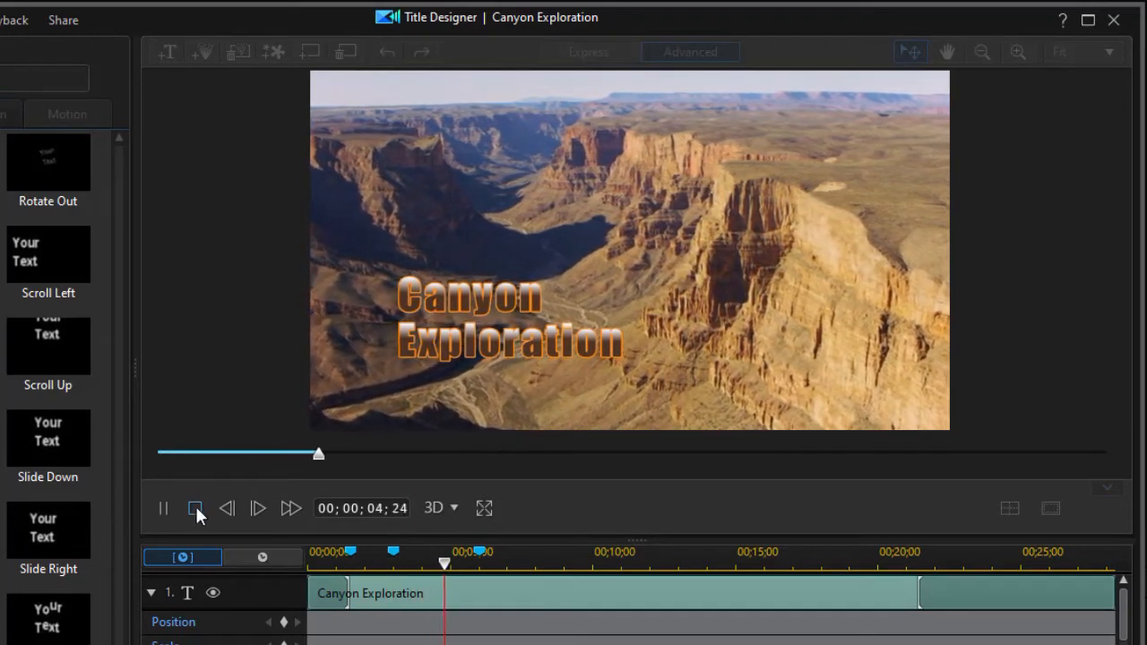
pyautogui.click(162, 508)
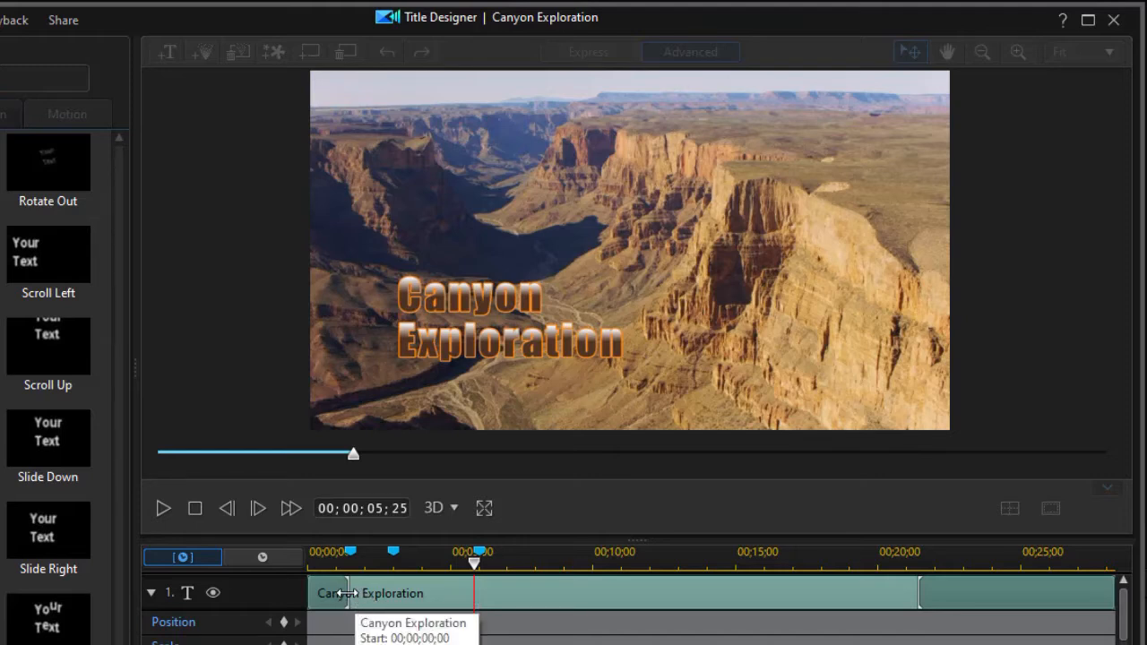
# - Lengthen the title's starting animation to end at 00;00;06;06 and set its effect to No Effect
pyautogui.click(348, 593)
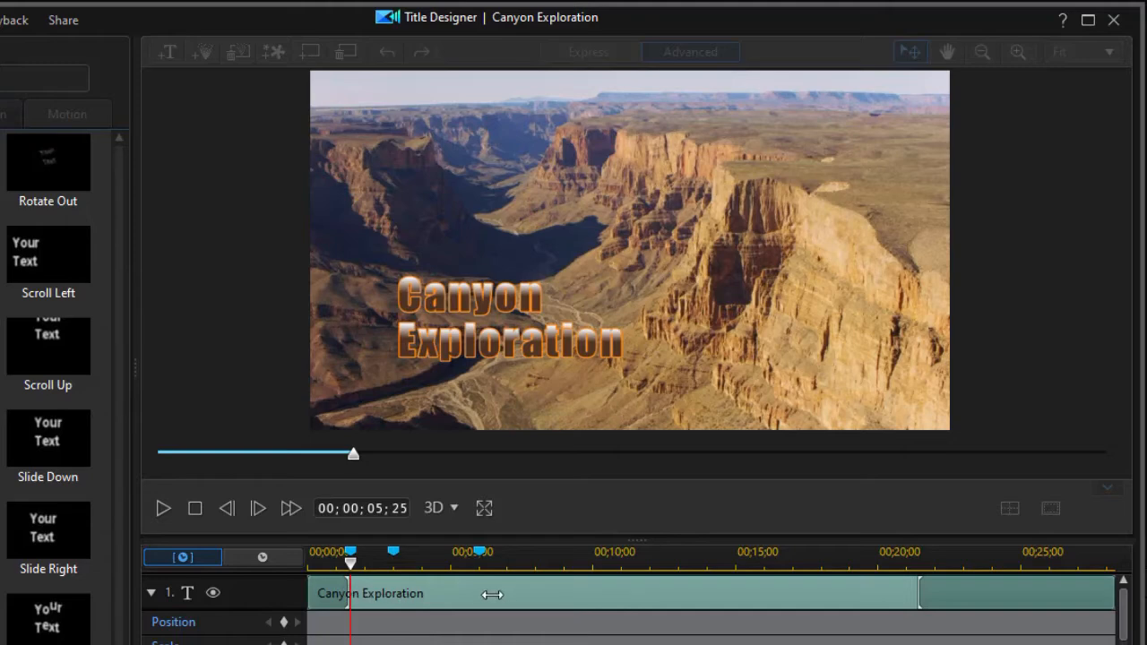
pyautogui.moveTo(493, 597); pyautogui.dragTo(485, 593)
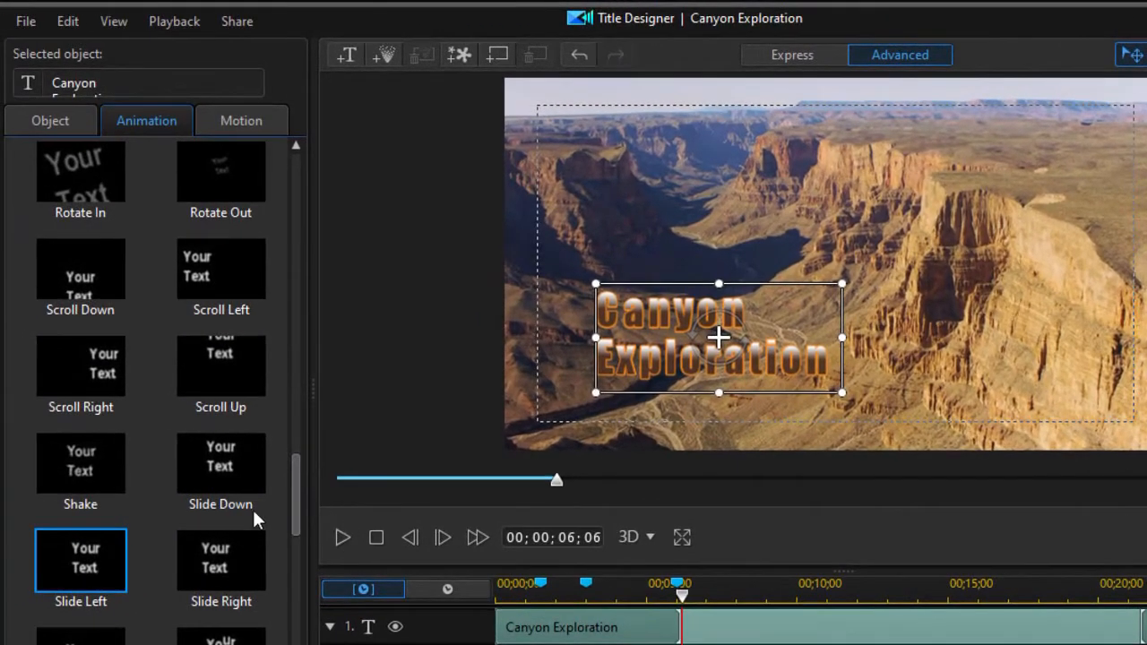
pyautogui.moveTo(291, 492); pyautogui.dragTo(284, 123)
pyautogui.click(87, 262)
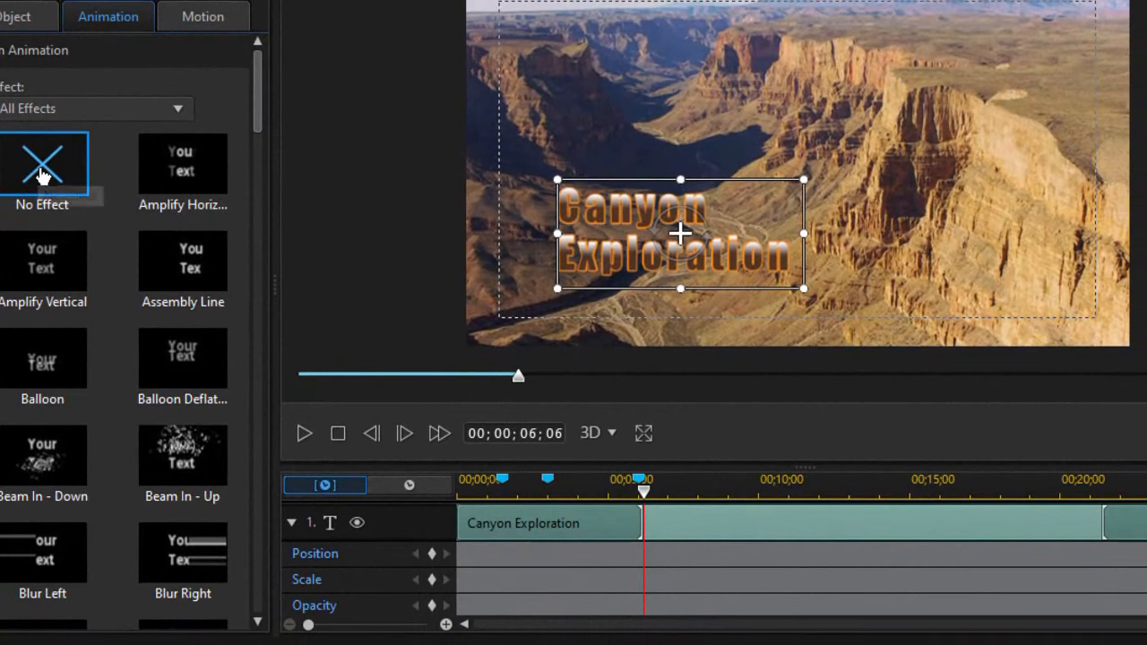
pyautogui.click(44, 174)
# - Apply the straight vertical motion path to the Canyon Exploration title so it travels down through the frame
pyautogui.moveTo(535, 526)
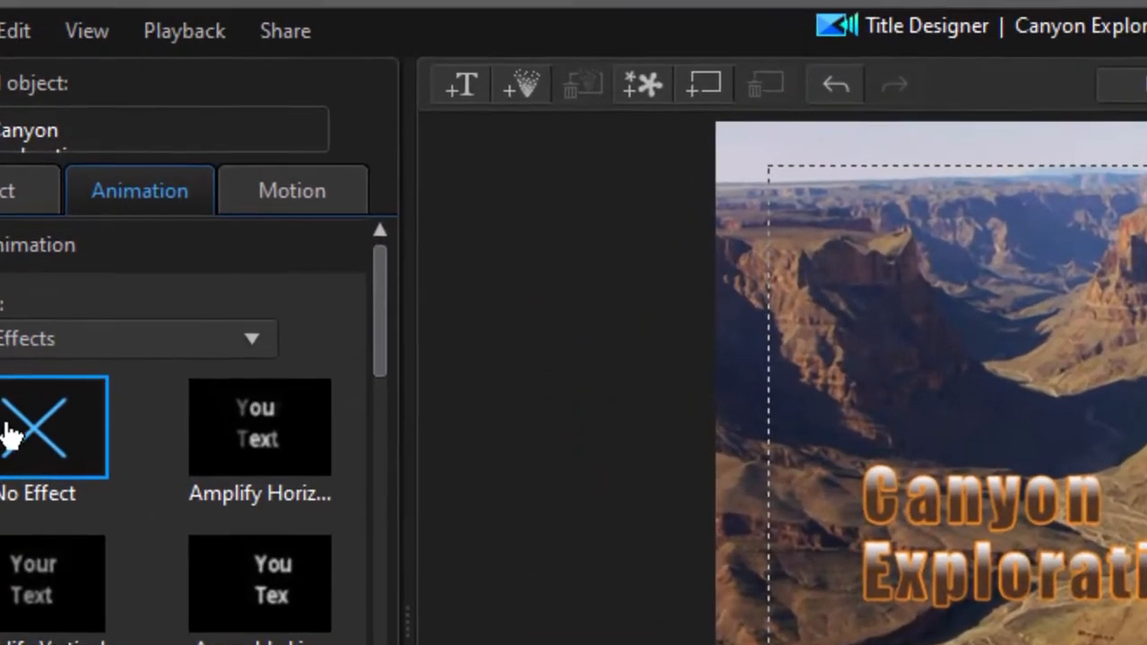
pyautogui.click(1061, 539)
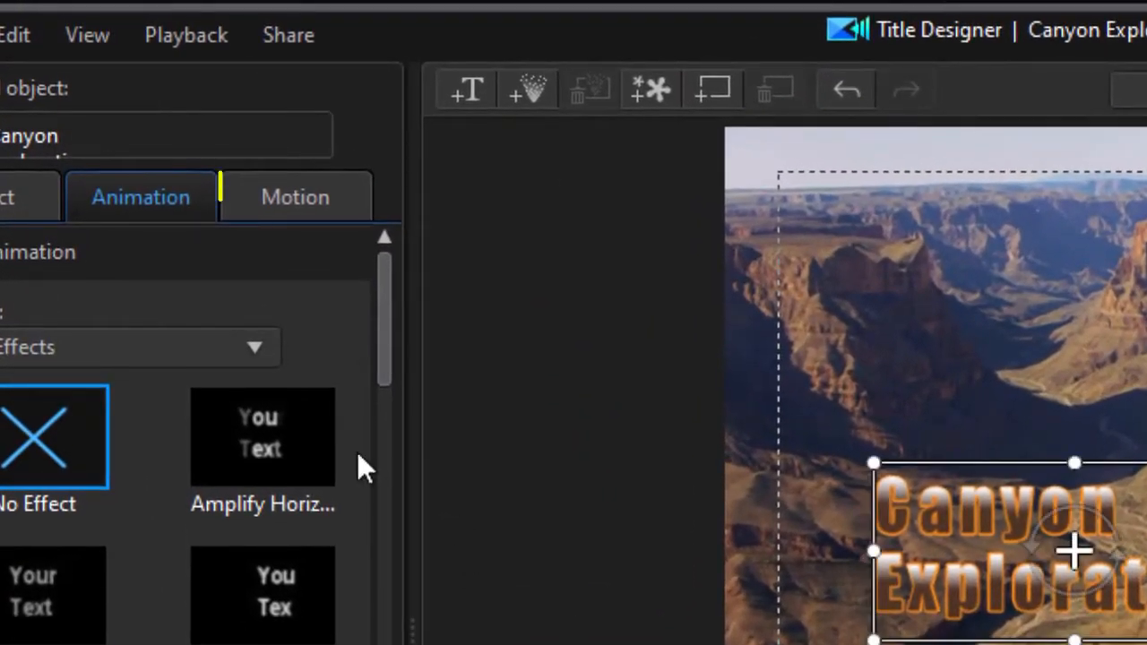
pyautogui.click(294, 216)
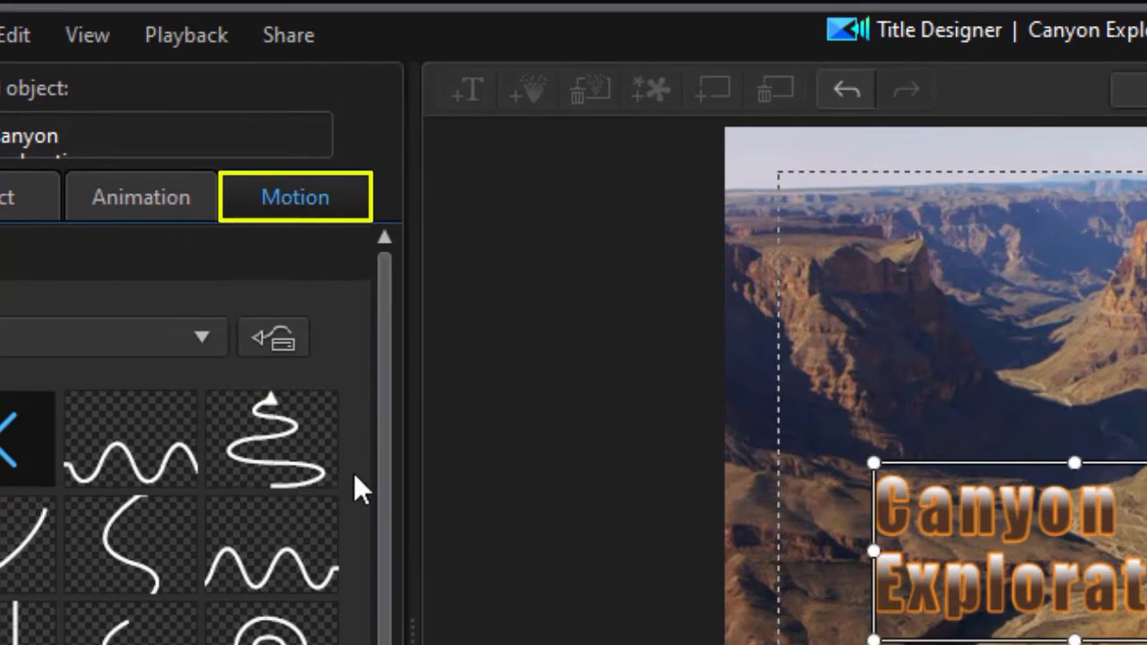
pyautogui.click(274, 439)
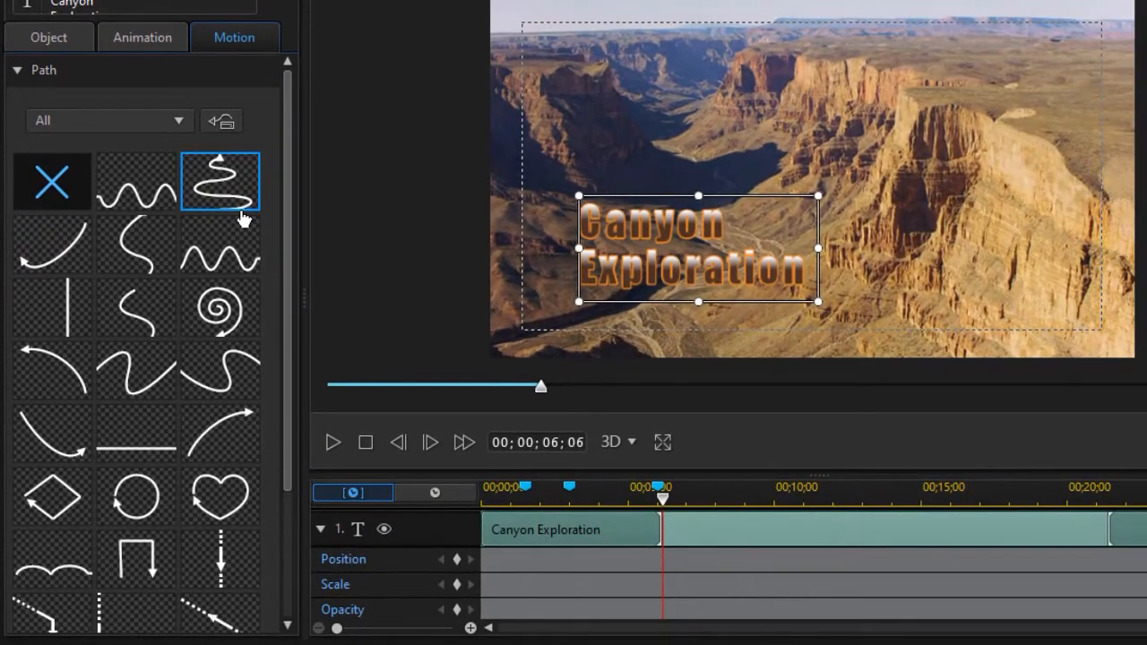
pyautogui.click(92, 308)
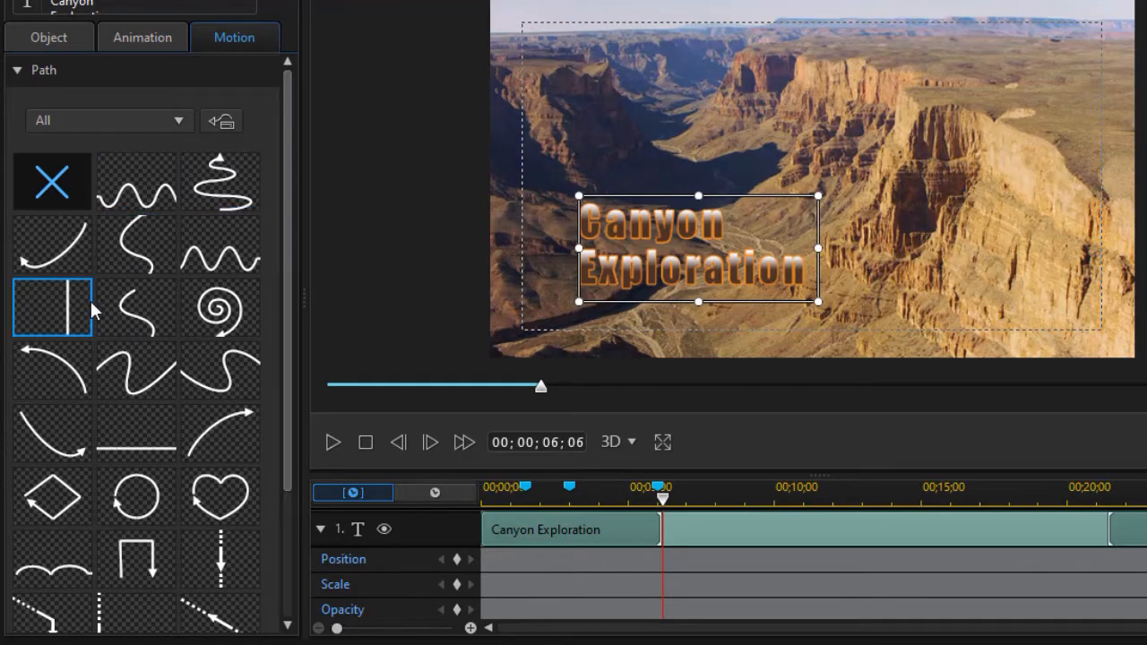
pyautogui.click(109, 434)
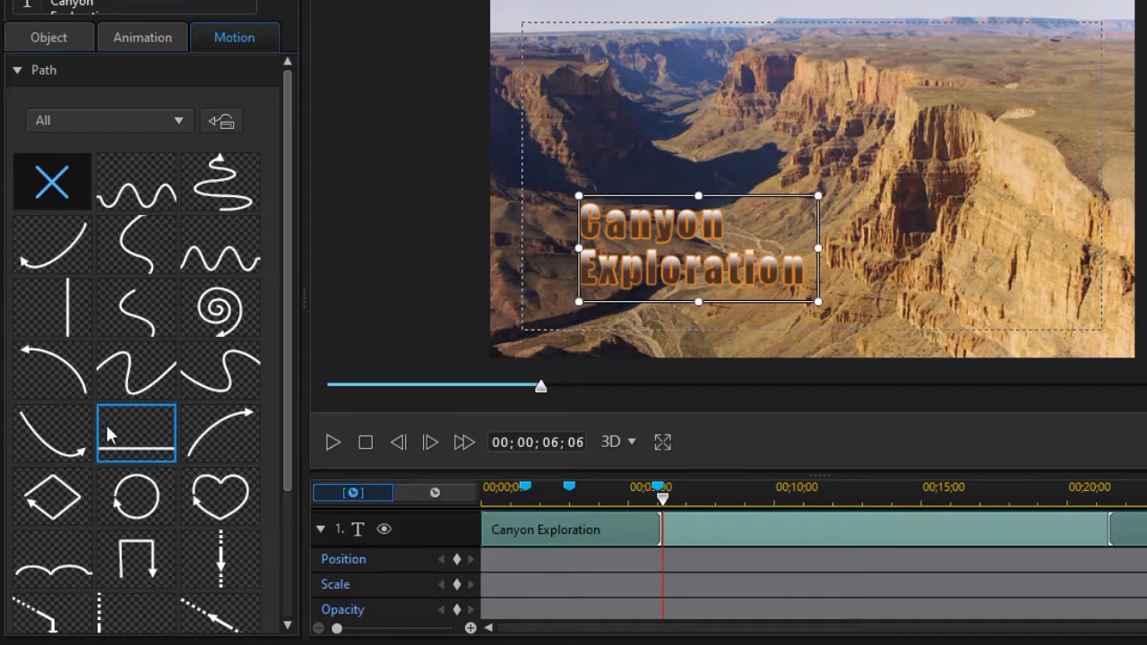
pyautogui.click(104, 387)
pyautogui.click(42, 302)
pyautogui.click(53, 307)
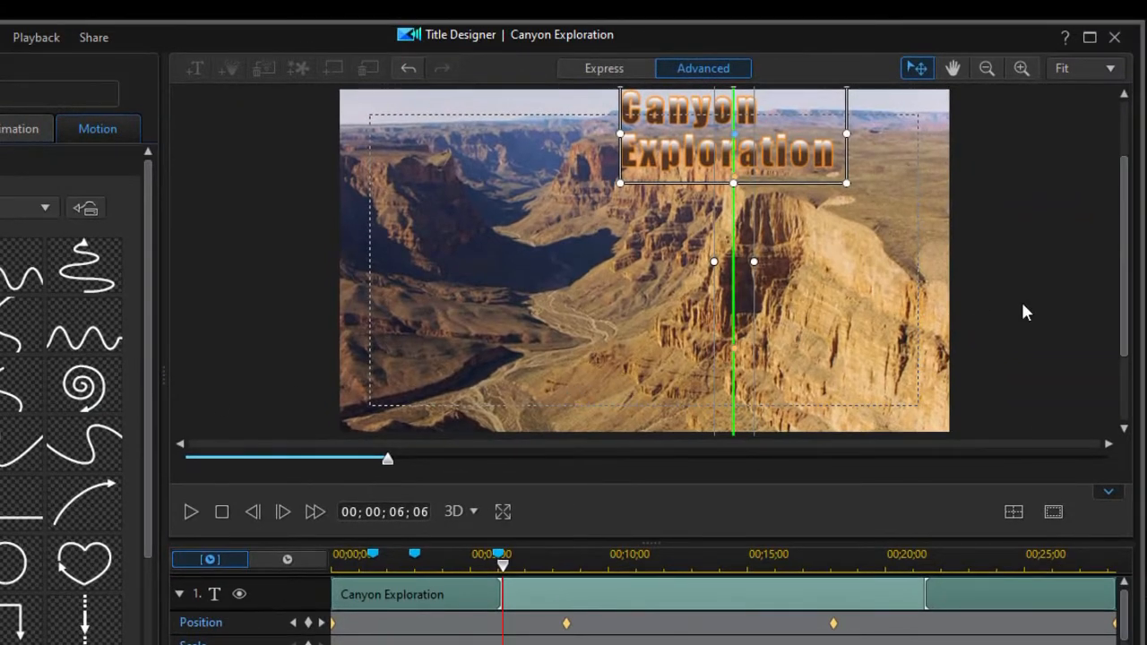
# - Play the title from the start of the timeline to preview its movement along the vertical path
pyautogui.moveTo(388, 461); pyautogui.dragTo(164, 472)
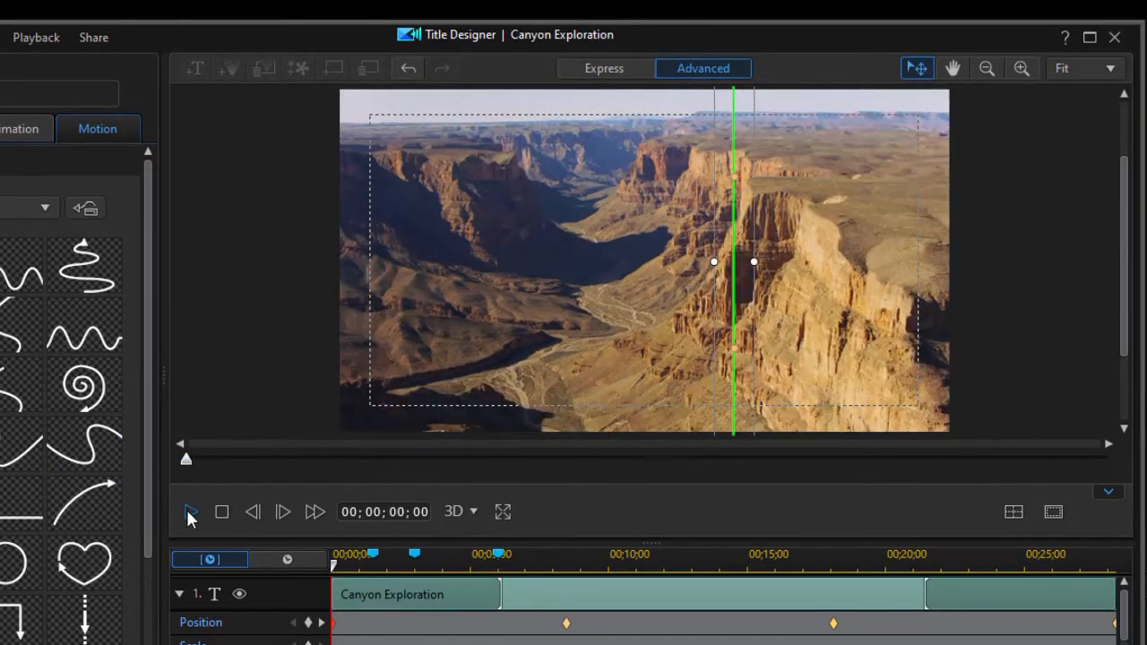
pyautogui.click(189, 514)
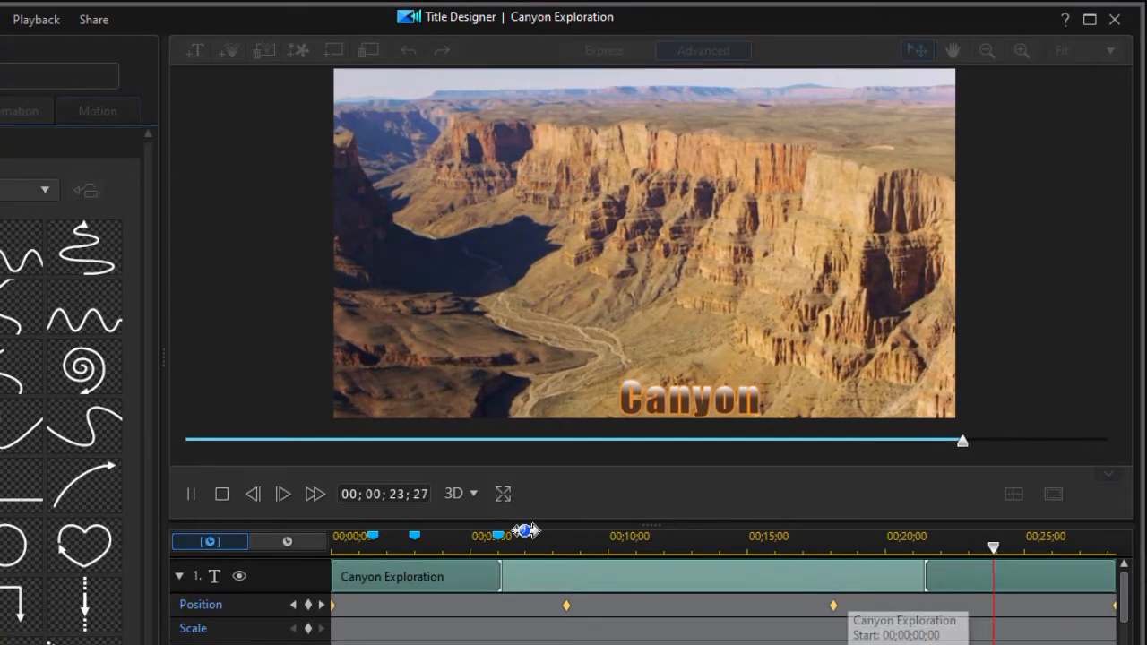
pyautogui.click(221, 494)
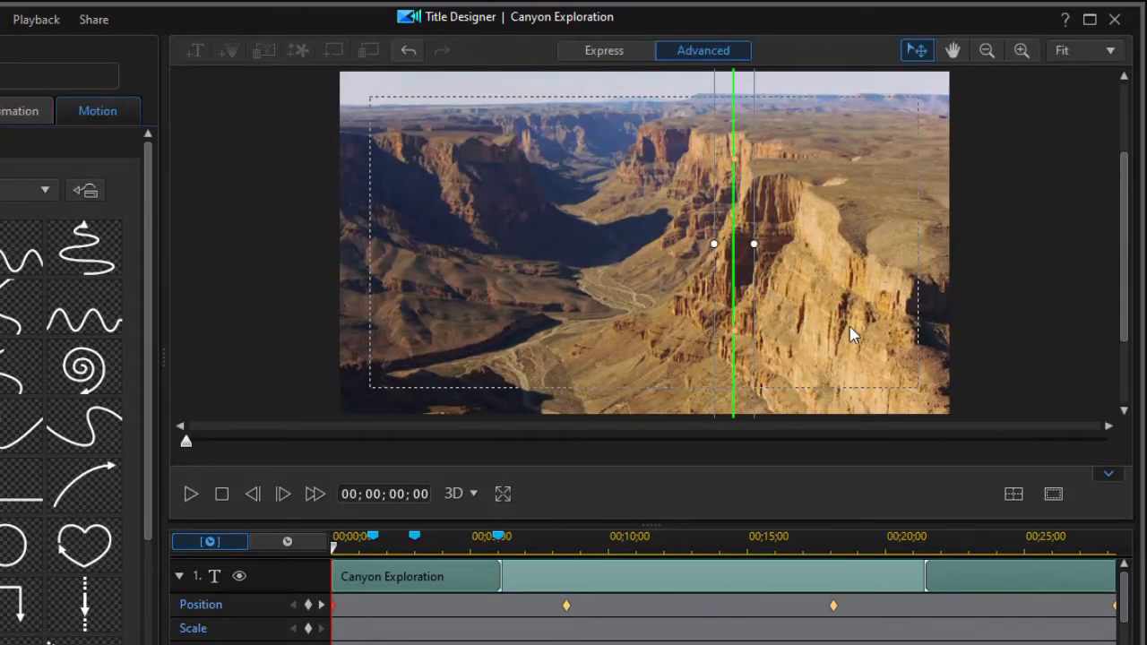
# - Move the vertical motion path sideways to the left part of the canyon frame at 38% preview zoom
pyautogui.click(987, 51)
pyautogui.click(987, 51)
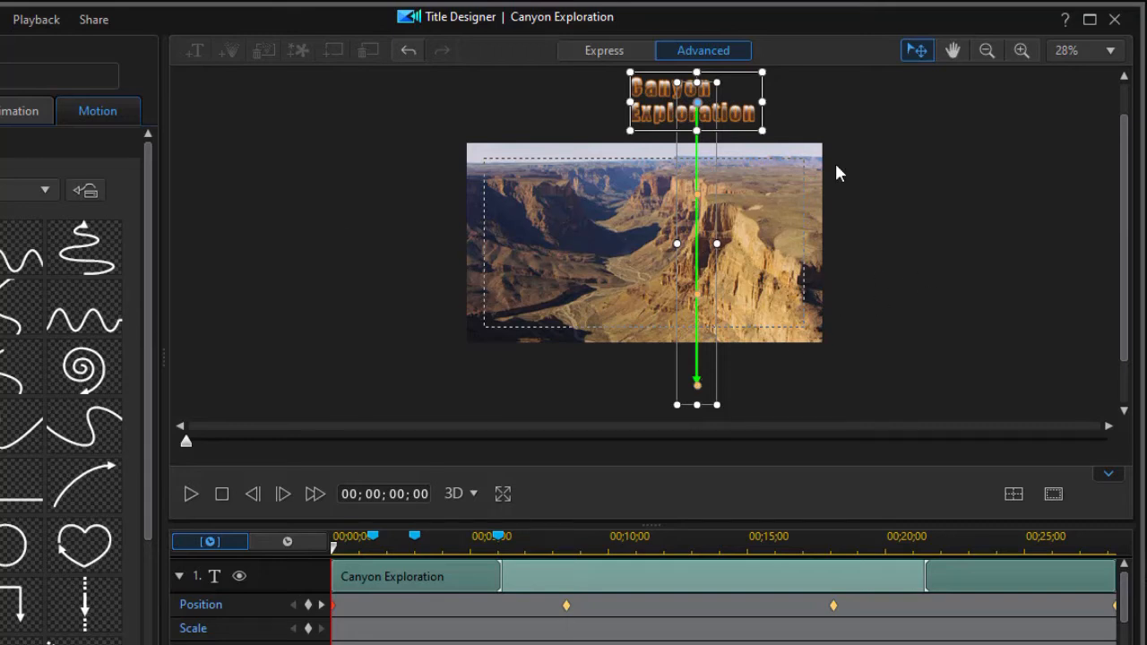
pyautogui.click(1021, 49)
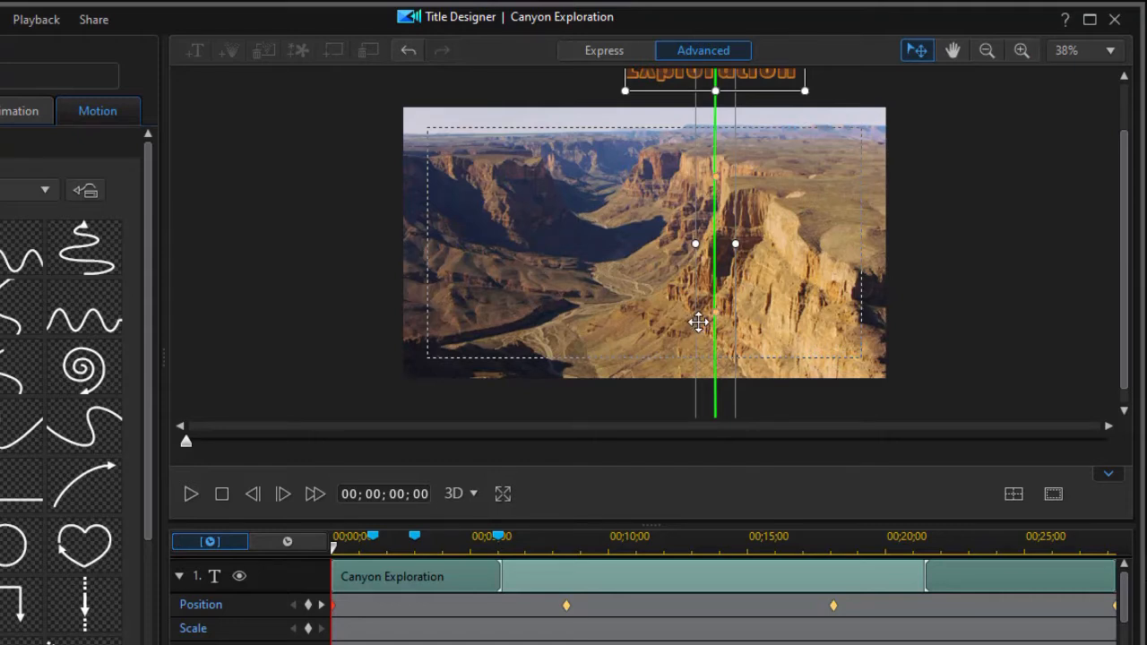
pyautogui.moveTo(698, 321); pyautogui.dragTo(519, 305)
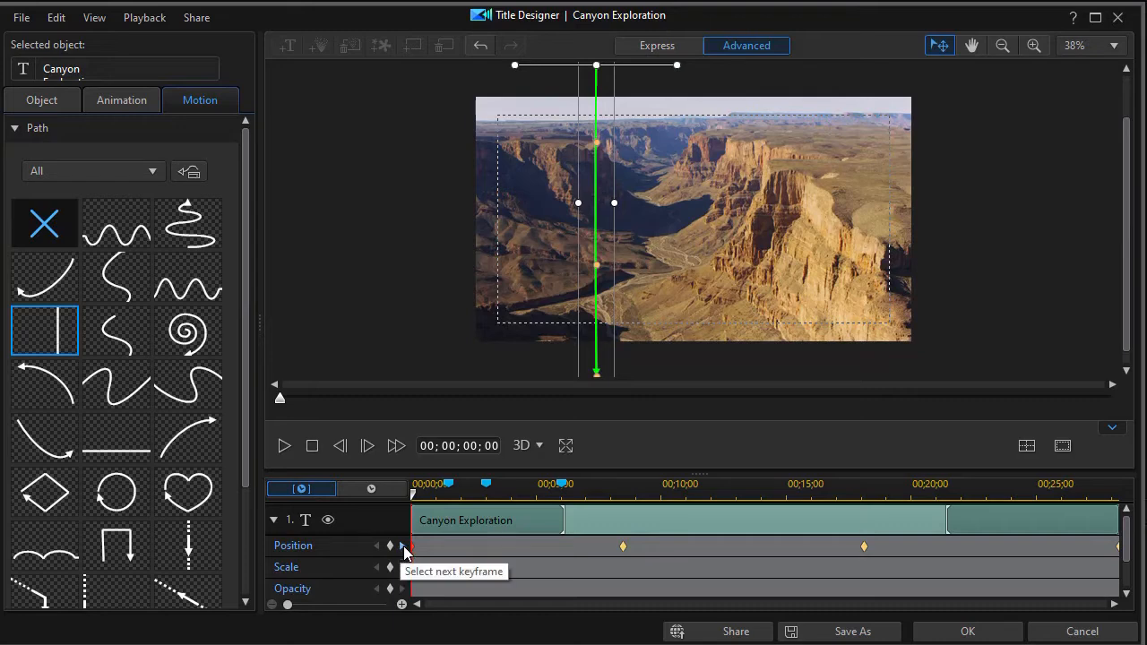
# - Remove the Canyon Exploration title's last position keyframe at 00;00;28;10 so the motion path ends inside the frame
pyautogui.click(403, 546)
pyautogui.click(403, 546)
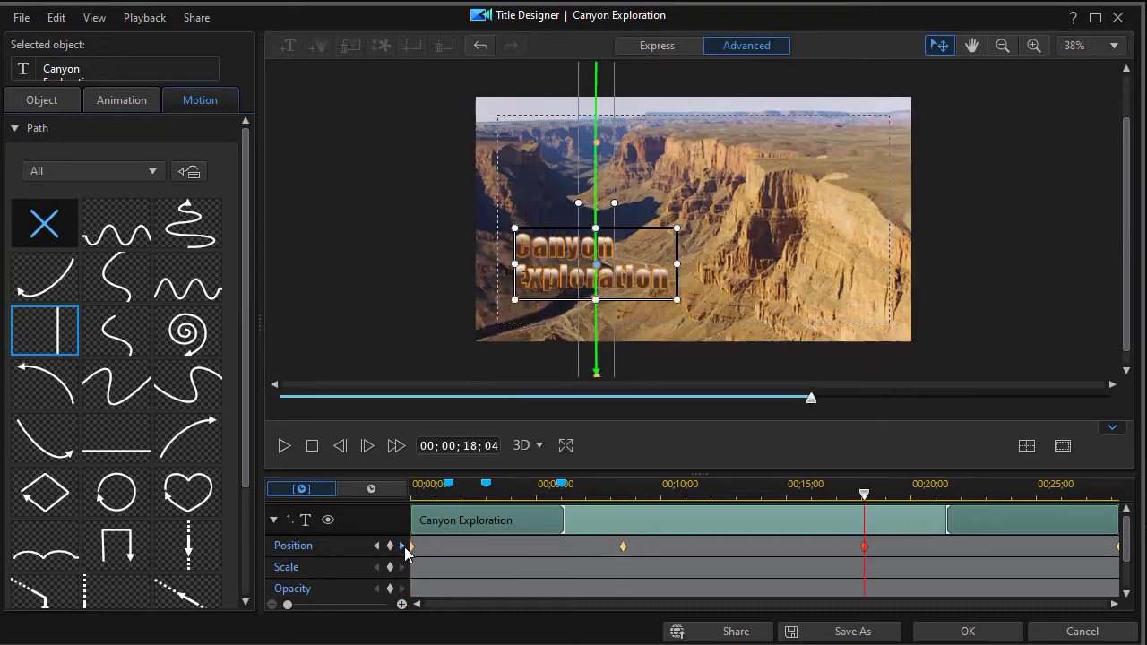
pyautogui.click(402, 546)
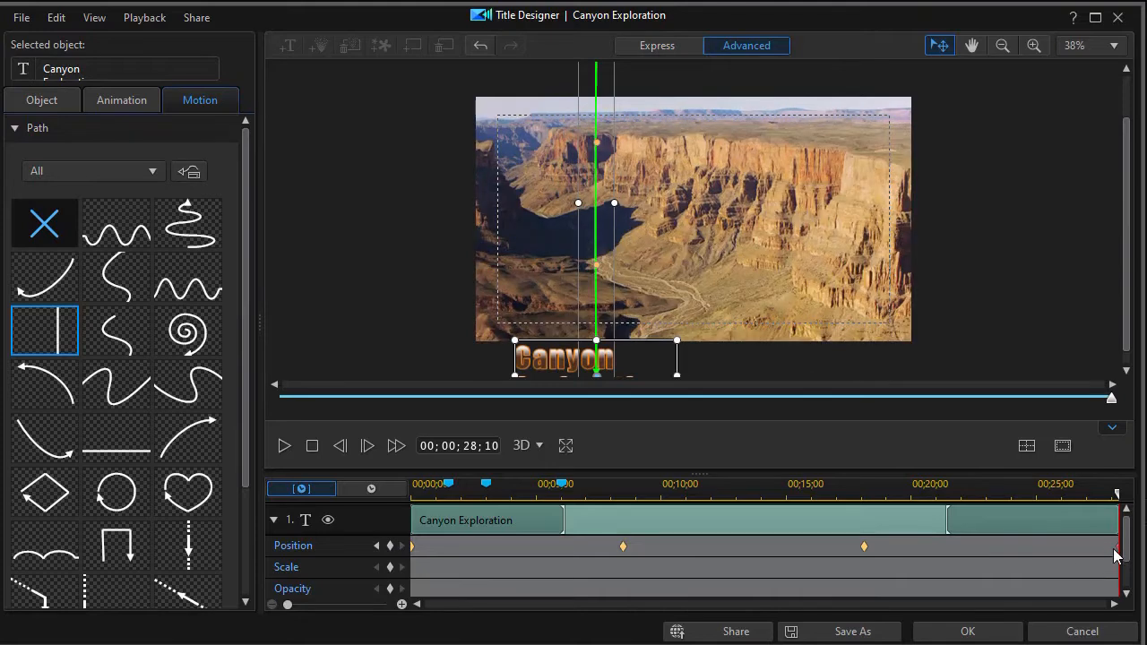
pyautogui.rightClick(1109, 550)
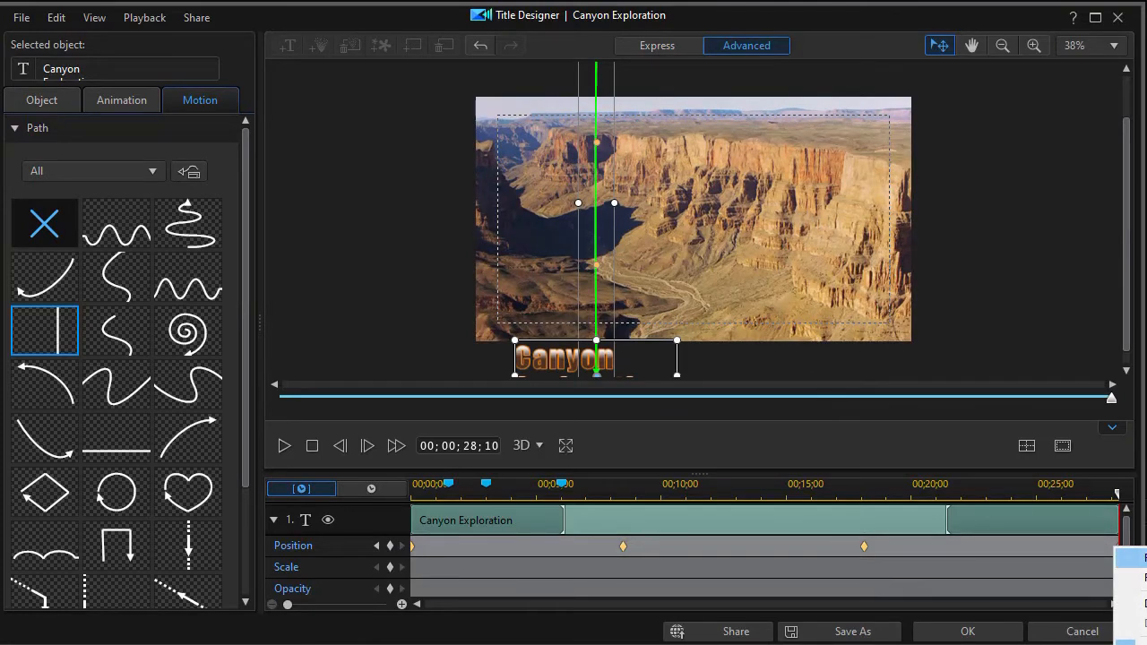
pyautogui.click(1131, 557)
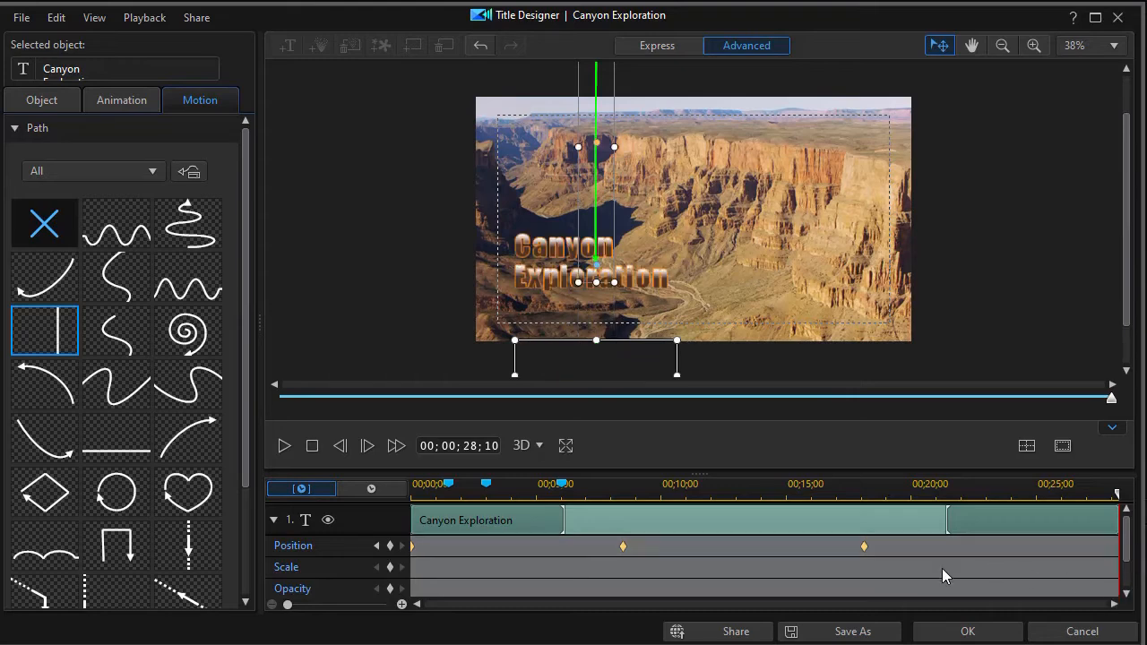
# - Move the title's second position keyframe to 00;00;04;13 and the third to 00;00;06;20
pyautogui.click(376, 546)
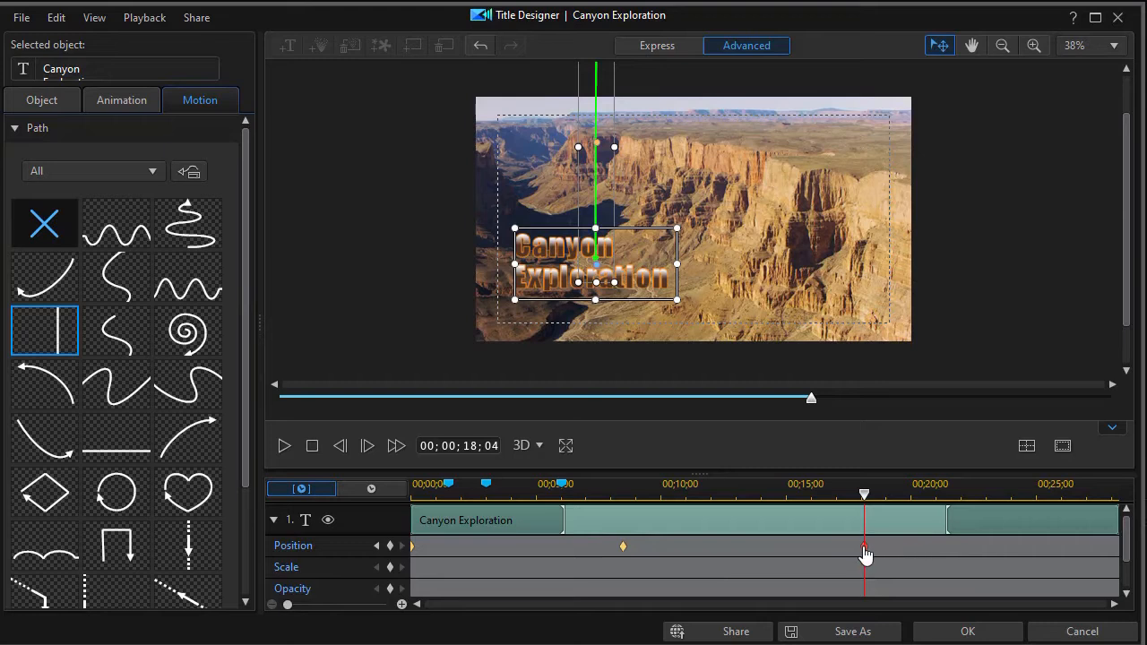
pyautogui.moveTo(865, 547); pyautogui.dragTo(674, 547)
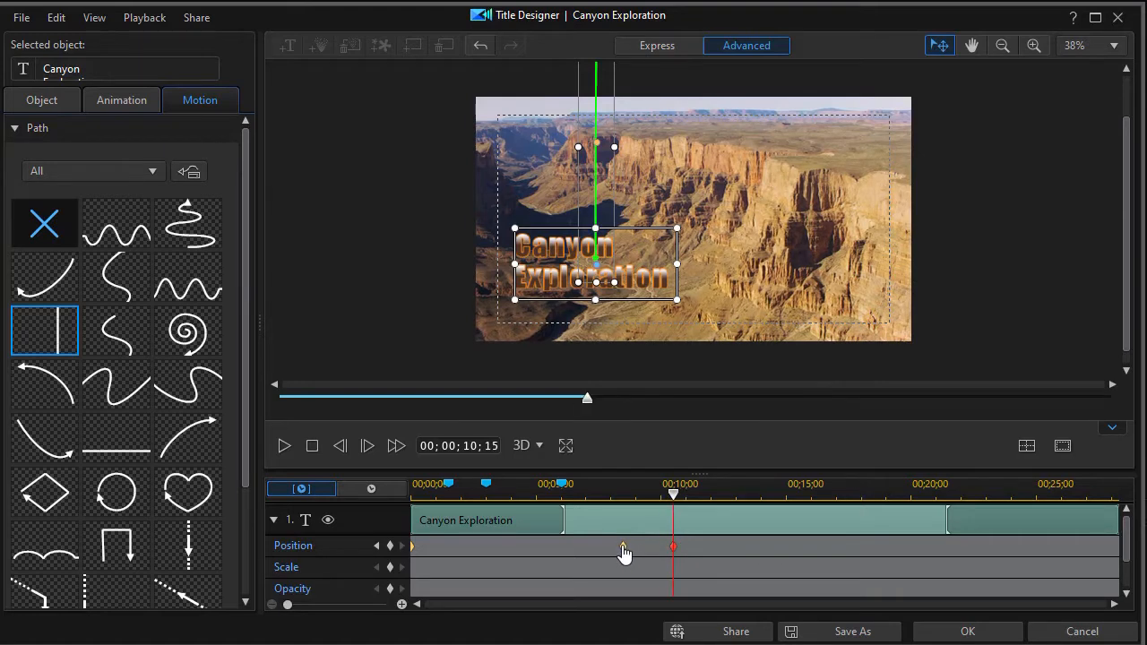
pyautogui.click(525, 550)
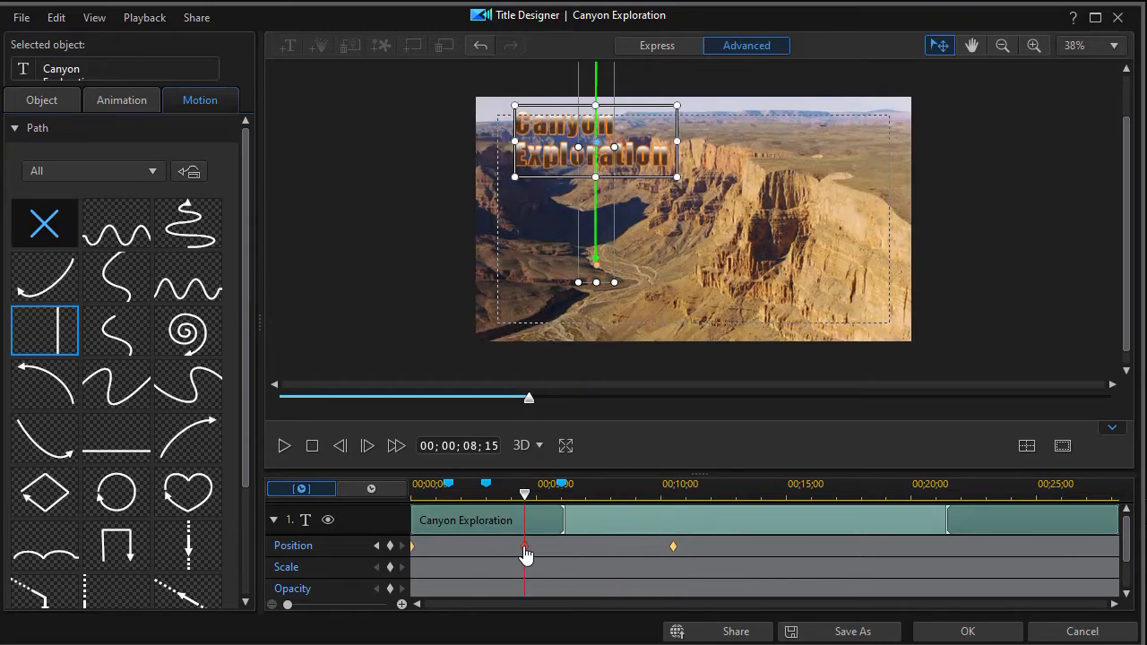
pyautogui.click(674, 546)
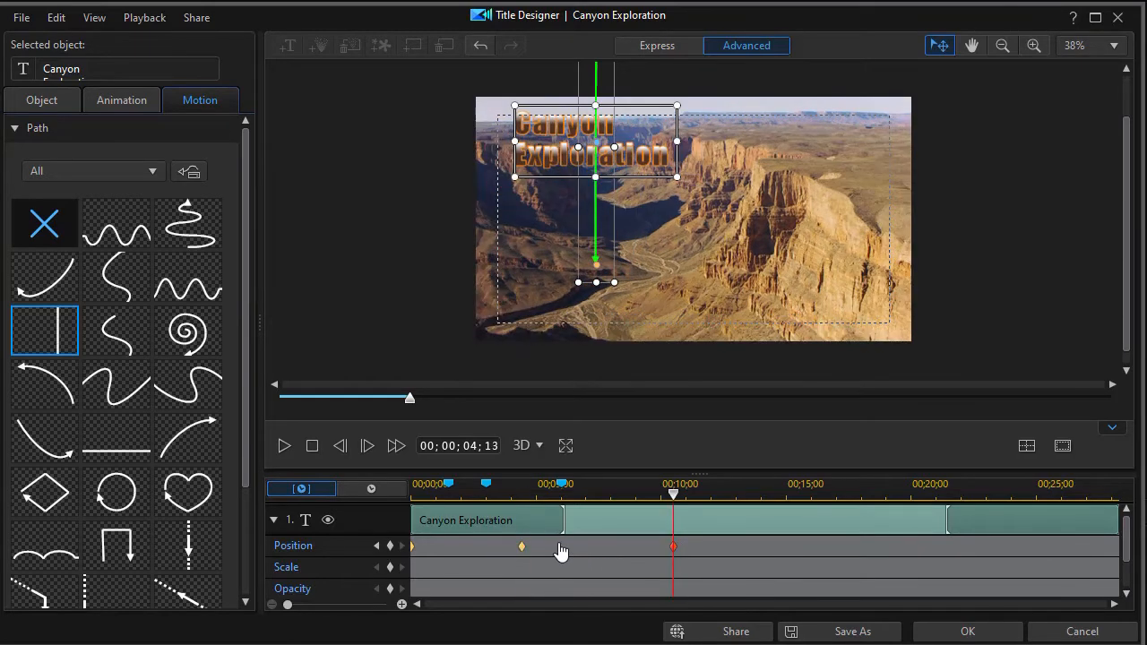
pyautogui.moveTo(565, 544); pyautogui.dragTo(578, 546)
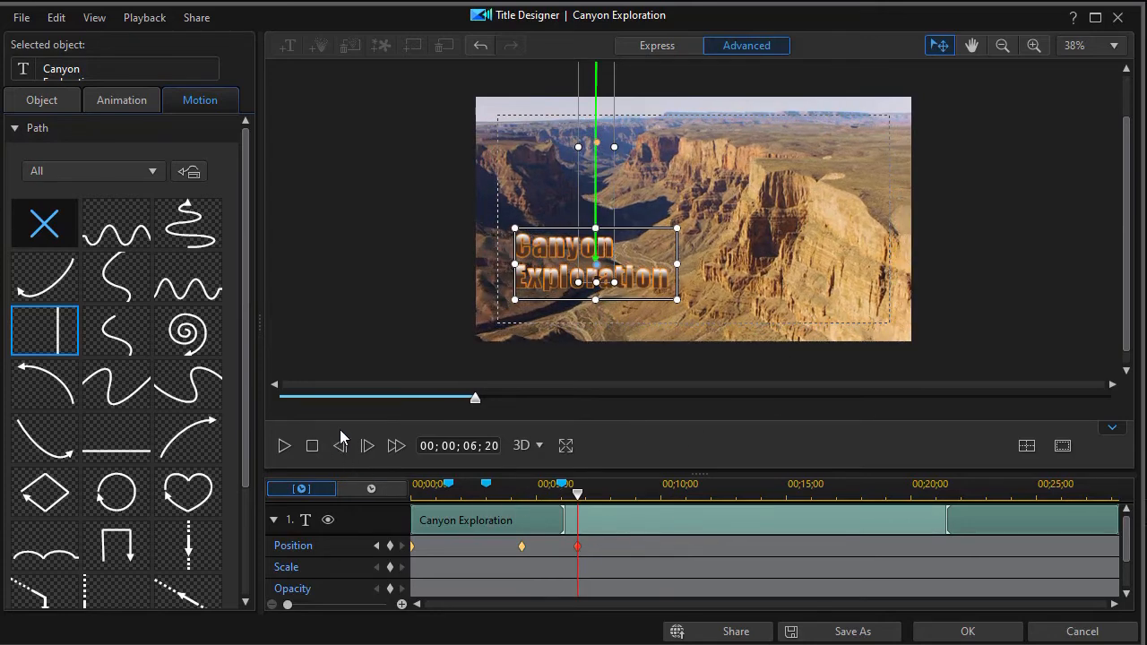
# - Play the title from the start of the timeline to preview the retimed path movement, and pause it
pyautogui.click(312, 445)
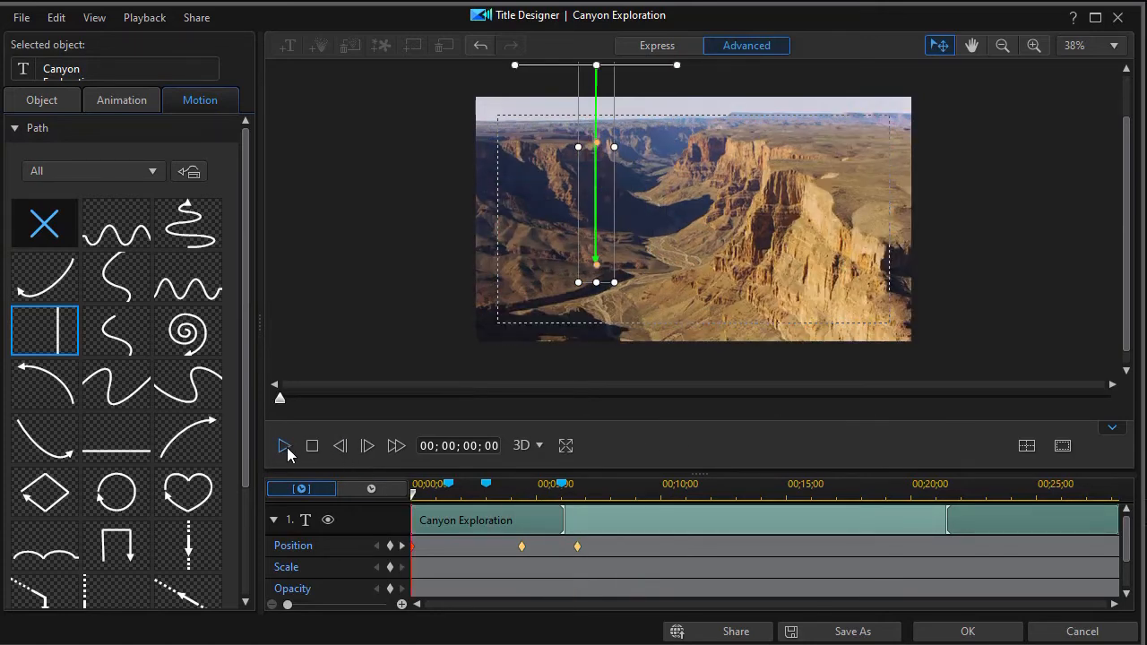
pyautogui.click(285, 446)
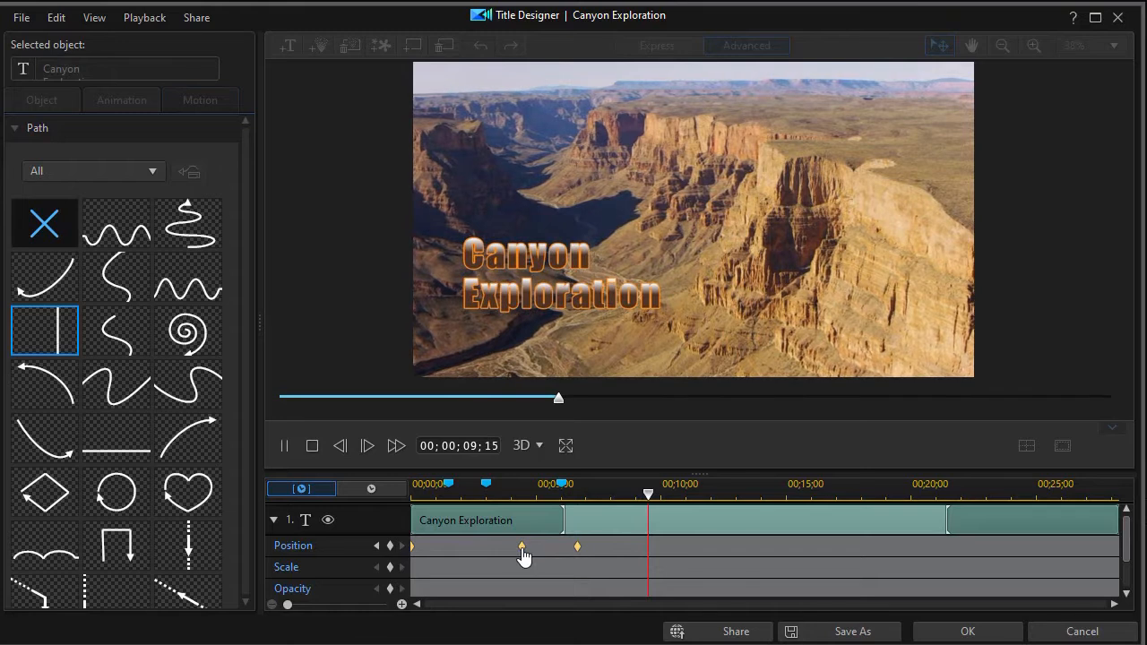
pyautogui.click(282, 445)
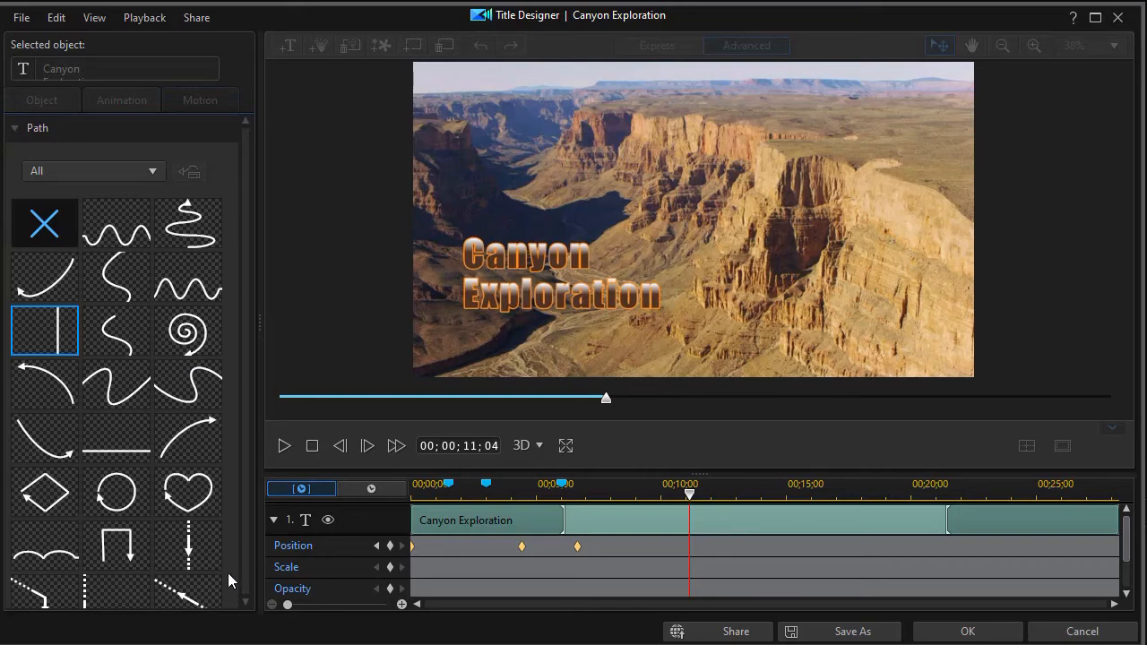
# - Leave the Title Designer without saving the changes and reopen the Canyon Exploration title from the timeline for editing
pyautogui.click(1064, 635)
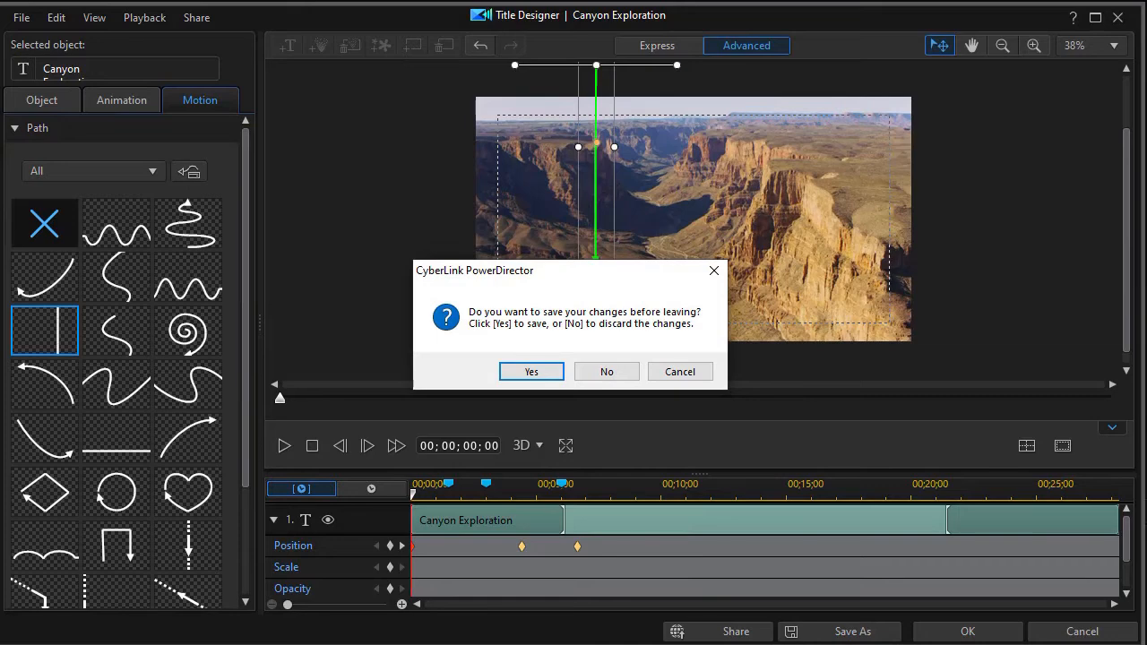
pyautogui.click(606, 372)
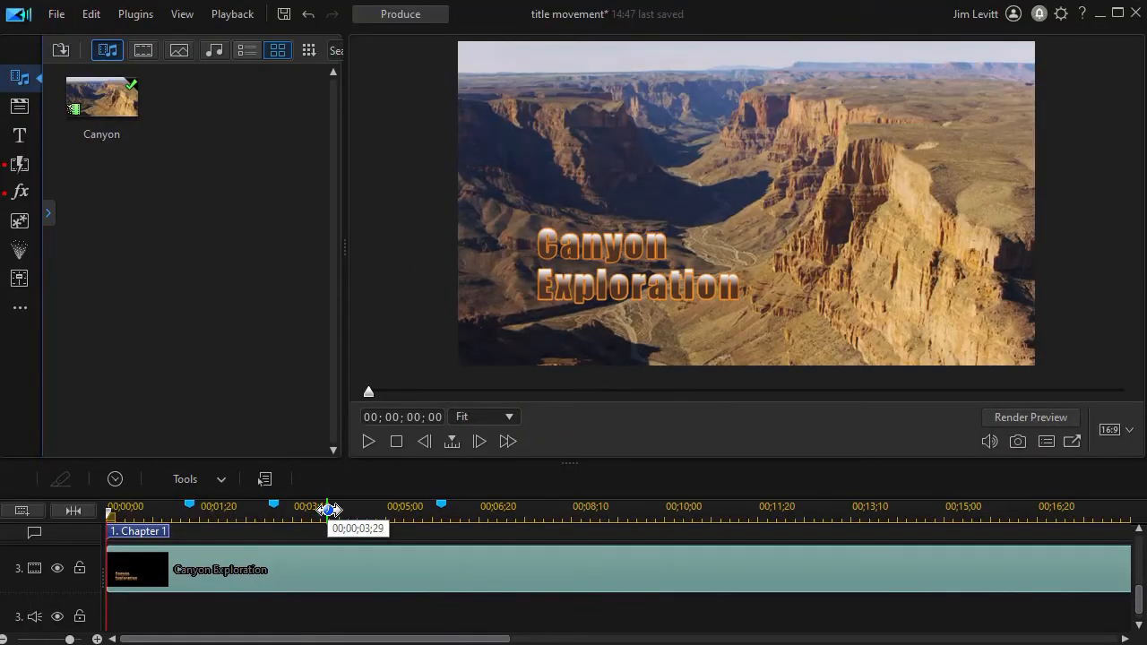
pyautogui.doubleClick(380, 567)
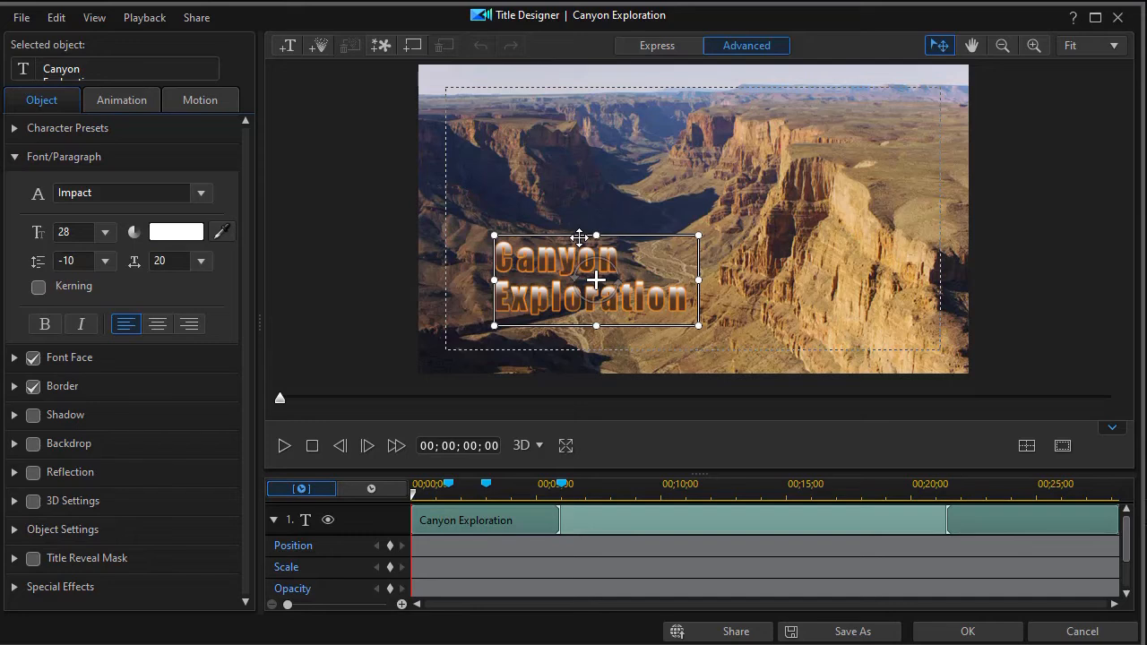
# - Place the title outside the frame's upper left edge at X -0.185, Y 0.290 at 00;00;00;00, and show its object settings
pyautogui.moveTo(579, 236)
pyautogui.mouseDown()
pyautogui.moveTo(292, 246)
pyautogui.moveTo(318, 136)
pyautogui.moveTo(270, 115)
pyautogui.moveTo(298, 113)
pyautogui.mouseUp()
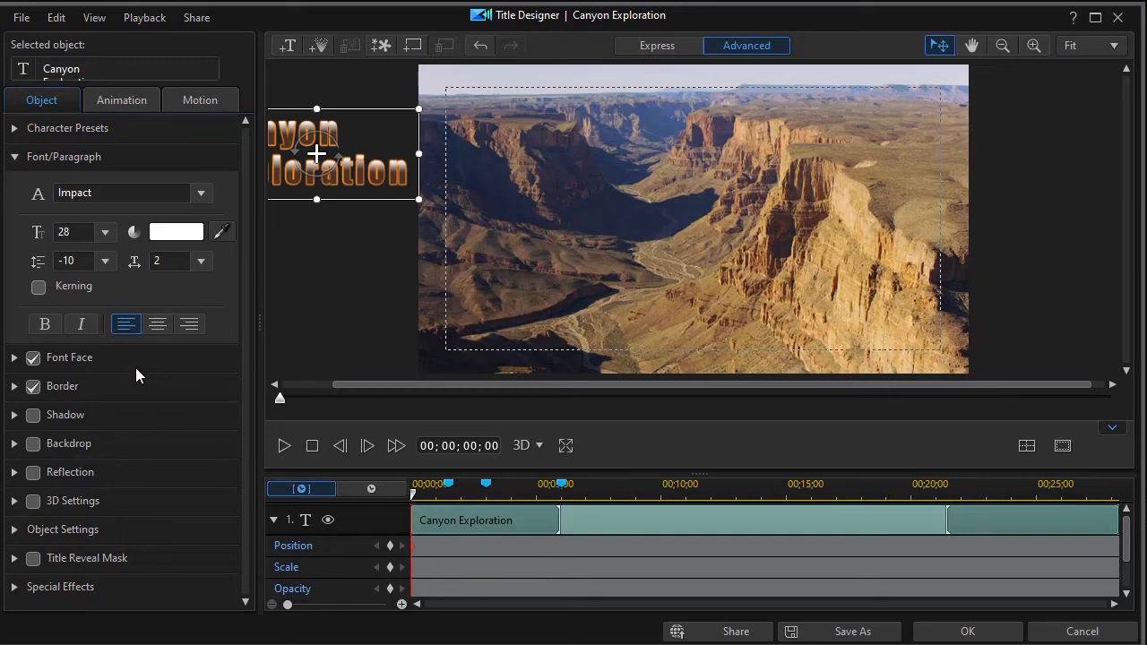
pyautogui.click(15, 530)
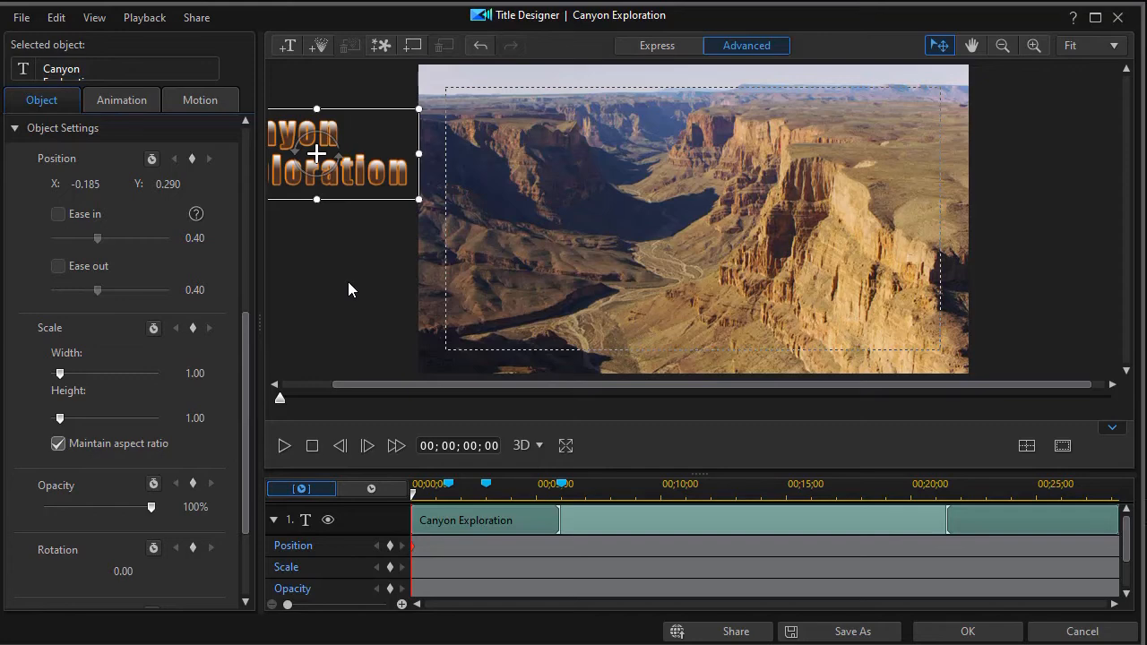
# - Nudge the title horizontally into the frame, and return it outside the frame's left edge at X -0.195, Y 0.290
pyautogui.press('Right')
pyautogui.press('Right')
pyautogui.press('Right')
pyautogui.press('Right')
pyautogui.press('Right')
pyautogui.press('Right')
pyautogui.press('Right')
pyautogui.press('Right')
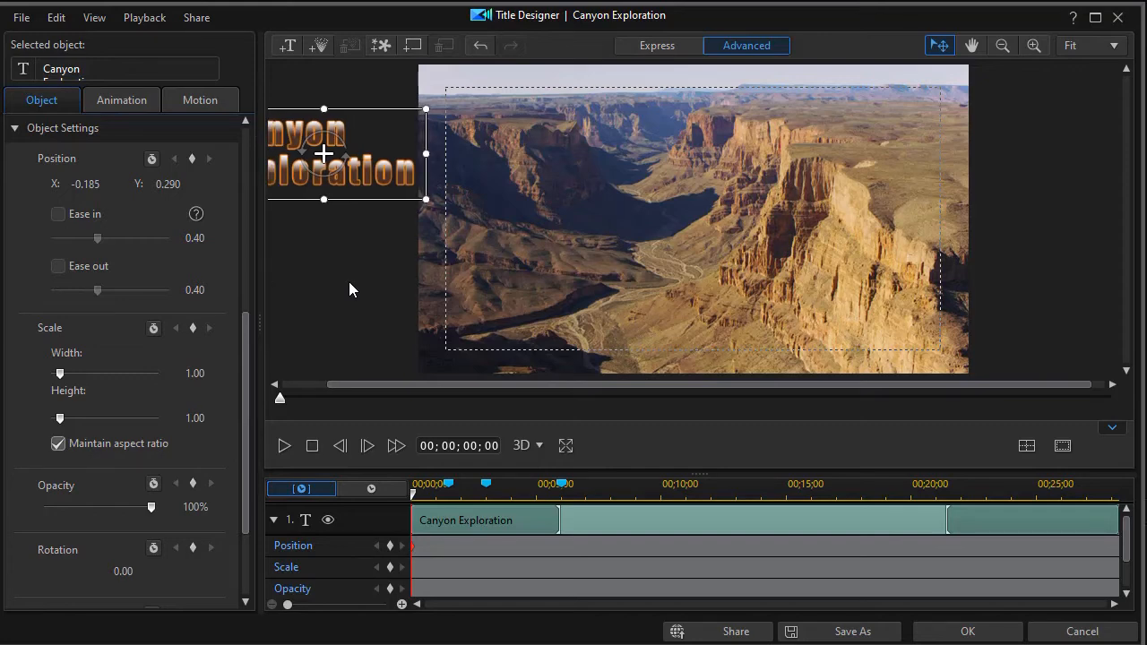
pyautogui.press('Right')
pyautogui.press('Right')
pyautogui.press('Right')
pyautogui.press('Right')
pyautogui.press('Right')
pyautogui.press('Right')
pyautogui.press('Right')
pyautogui.press('Right')
pyautogui.press('Right')
pyautogui.press('Right')
pyautogui.press('Right')
pyautogui.press('Right')
pyautogui.press('Right')
pyautogui.press('Right')
pyautogui.press('Right')
pyautogui.press('Right')
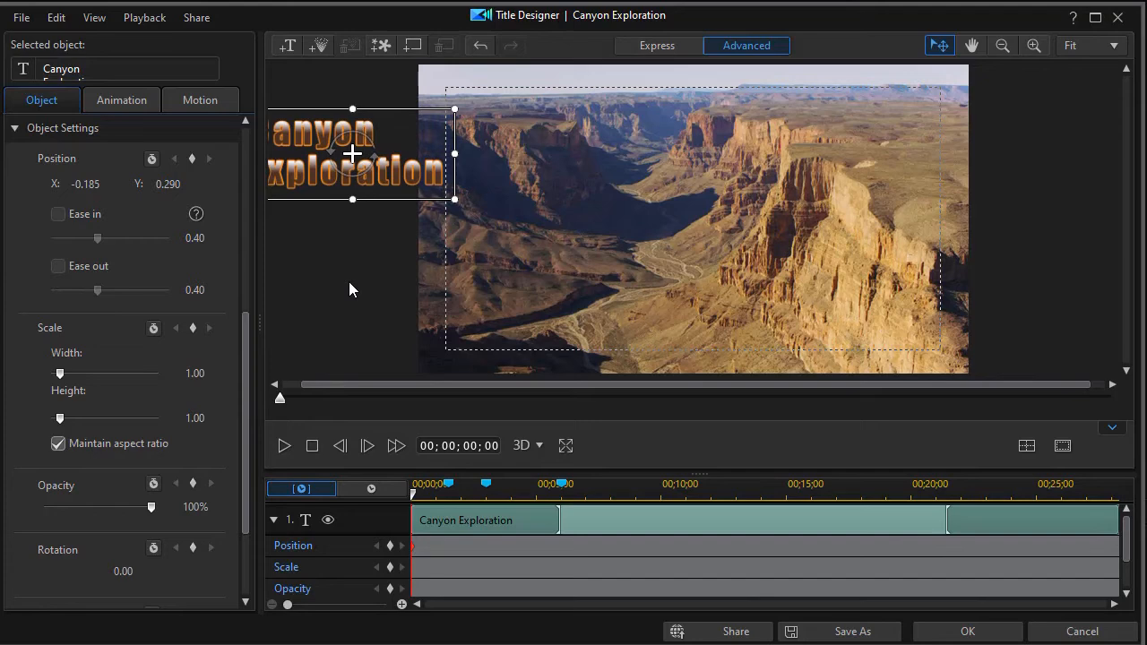
pyautogui.press('Right')
pyautogui.press('Right')
pyautogui.press('Right')
pyautogui.press('Right')
pyautogui.press('Right')
pyautogui.press('Right')
pyautogui.press('Right')
pyautogui.press('Right')
pyautogui.press('Right')
pyautogui.press('Right')
pyautogui.press('Right')
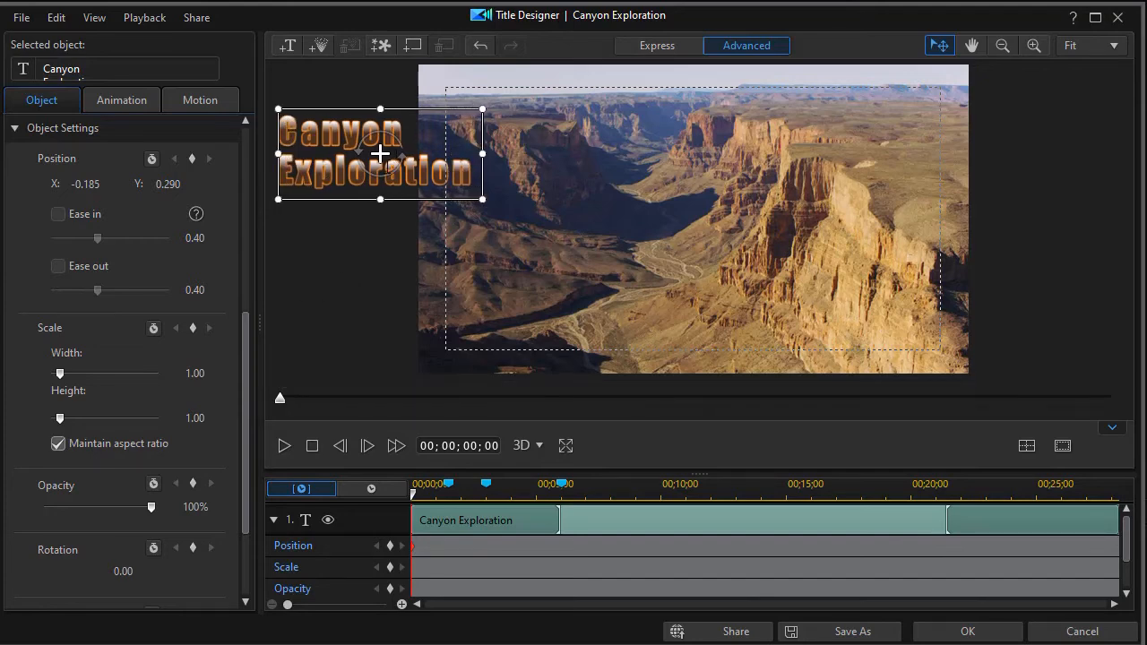
pyautogui.moveTo(380, 154); pyautogui.dragTo(311, 154)
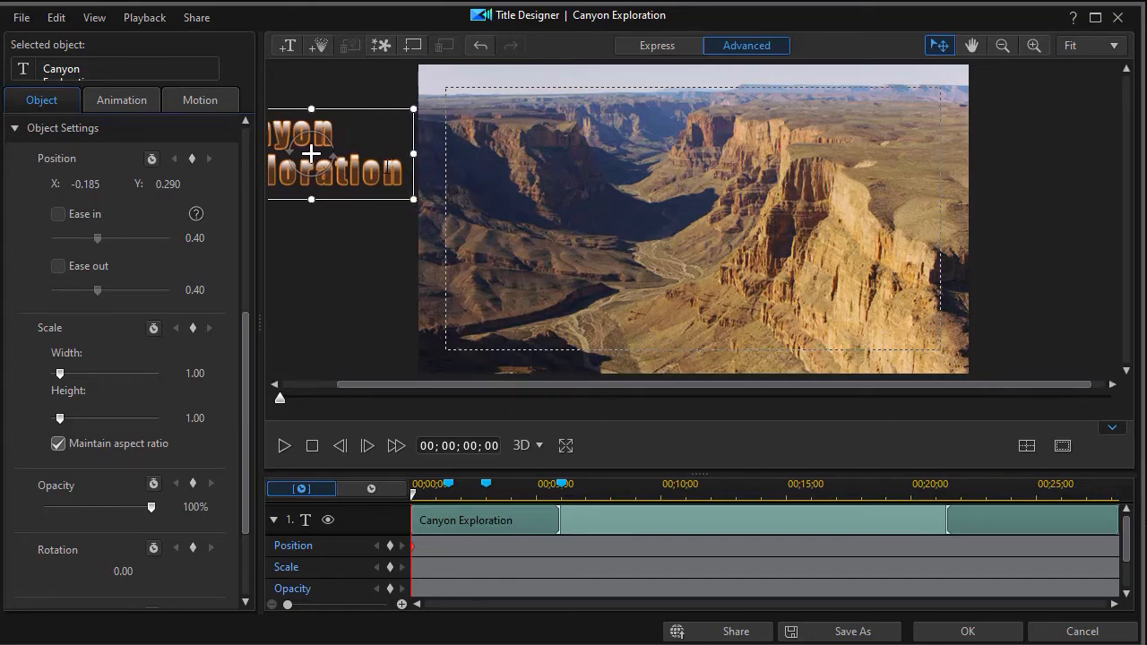
# - At the first timeline marker, 00;00;01;15, nudge the title horizontally into the frame's upper left area, to X 0.287, Y 0.290
pyautogui.moveTo(412, 494); pyautogui.dragTo(450, 495)
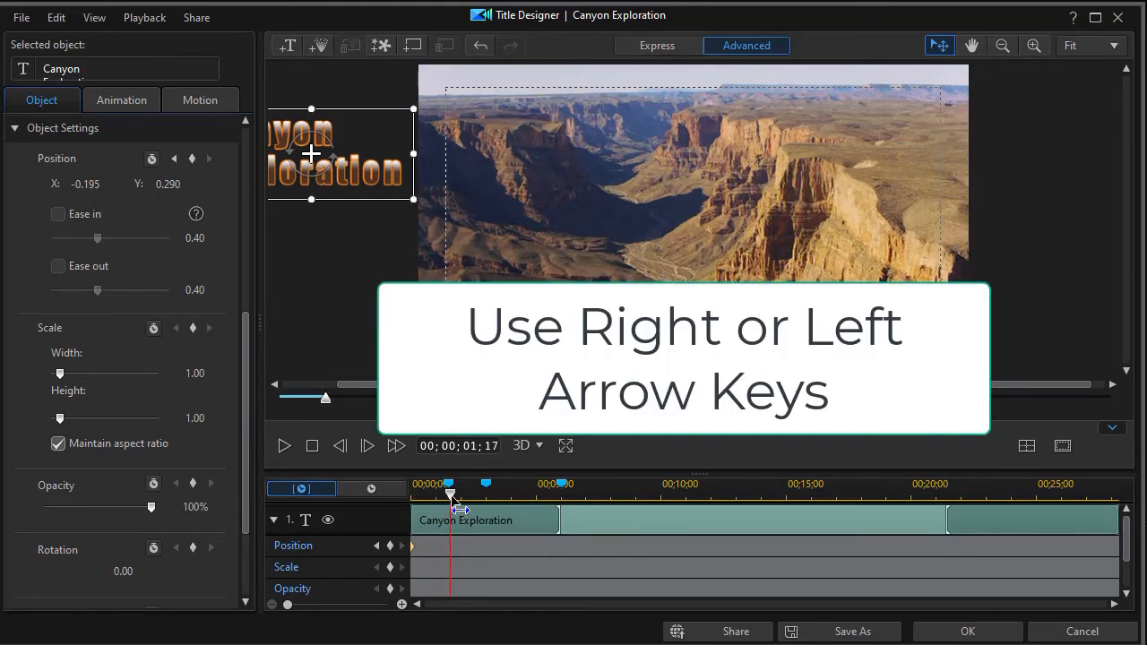
pyautogui.press('Left')
pyautogui.press('Left')
pyautogui.press('Left')
pyautogui.press('Left')
pyautogui.press('Left')
pyautogui.press('Right')
pyautogui.press('Right')
pyautogui.press('Right')
pyautogui.press('Right')
pyautogui.press('Right')
pyautogui.press('Right')
pyautogui.press('Right')
pyautogui.press('Right')
pyautogui.press('Right')
pyautogui.press('Right')
pyautogui.press('Right')
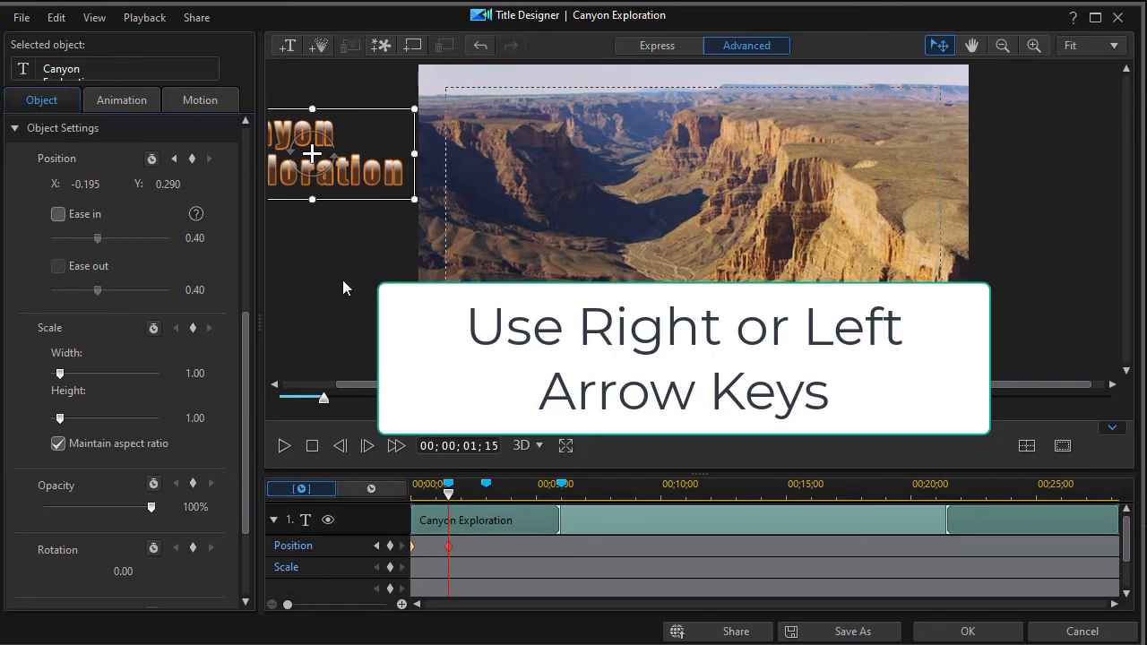
pyautogui.press('Right')
pyautogui.press('Right')
pyautogui.press('Right')
pyautogui.press('Right')
pyautogui.press('Right')
pyautogui.press('Right')
pyautogui.press('Right')
pyautogui.press('Right')
pyautogui.press('Right')
pyautogui.press('Right')
pyautogui.press('Right')
pyautogui.press('Right')
pyautogui.press('Right')
pyautogui.press('Right')
pyautogui.press('Right')
pyautogui.press('Right')
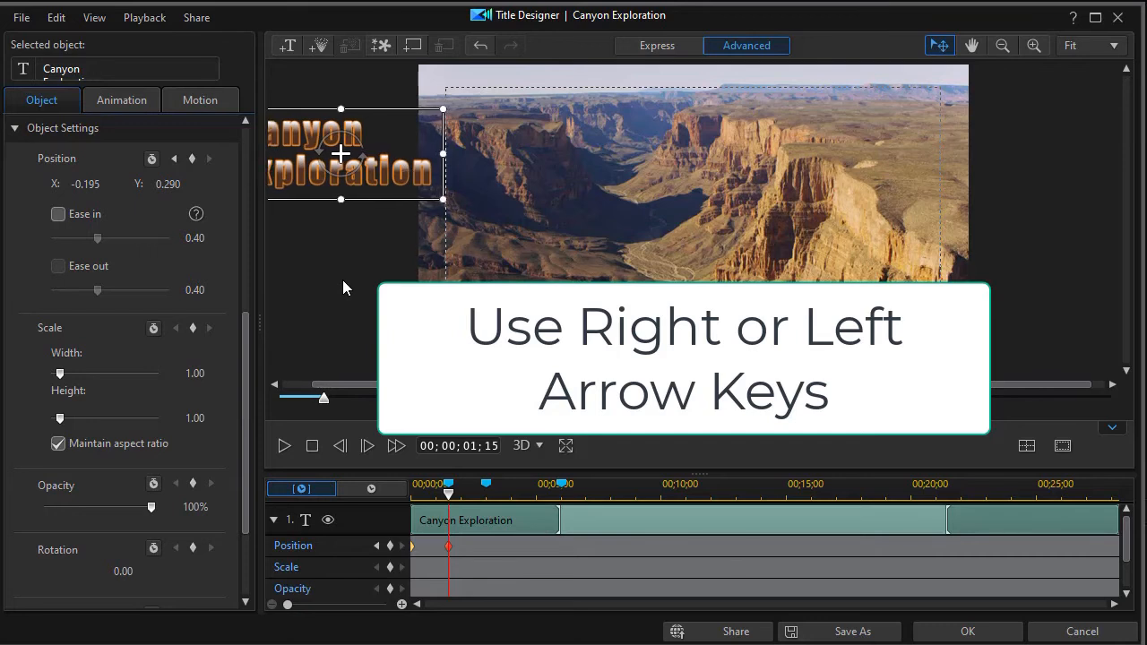
pyautogui.press('Right')
pyautogui.press('Right')
pyautogui.press('Right')
pyautogui.press('Right')
pyautogui.press('Right')
pyautogui.press('Right')
pyautogui.press('Right')
pyautogui.press('Right')
pyautogui.press('Right')
pyautogui.press('Right')
pyautogui.press('Right')
pyautogui.press('Right')
pyautogui.press('Right')
pyautogui.press('Right')
pyautogui.press('Right')
pyautogui.press('Right')
pyautogui.press('Right')
pyautogui.press('Right')
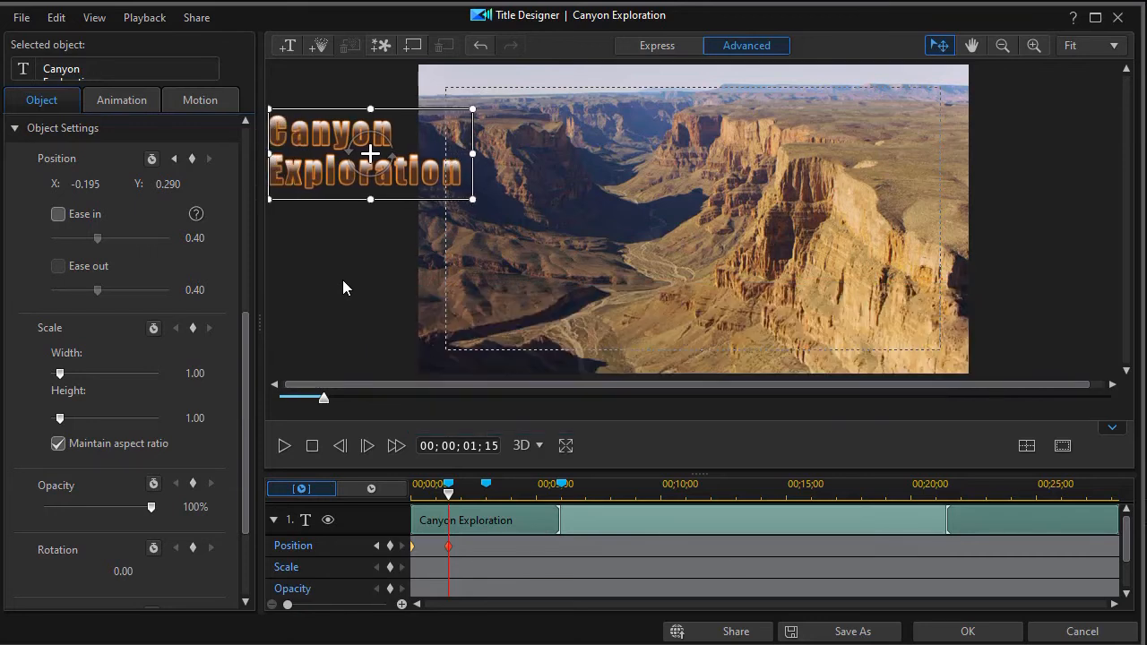
pyautogui.press('Right')
pyautogui.press('Right')
pyautogui.press('Right')
pyautogui.press('Right')
pyautogui.press('Right')
pyautogui.press('Right')
pyautogui.press('Right')
pyautogui.press('Right')
pyautogui.press('Right')
pyautogui.press('Right')
pyautogui.press('Right')
pyautogui.press('Right')
pyautogui.press('Right')
pyautogui.press('Right')
pyautogui.press('Right')
pyautogui.press('Right')
pyautogui.press('Right')
pyautogui.press('Right')
pyautogui.press('Right')
pyautogui.press('Right')
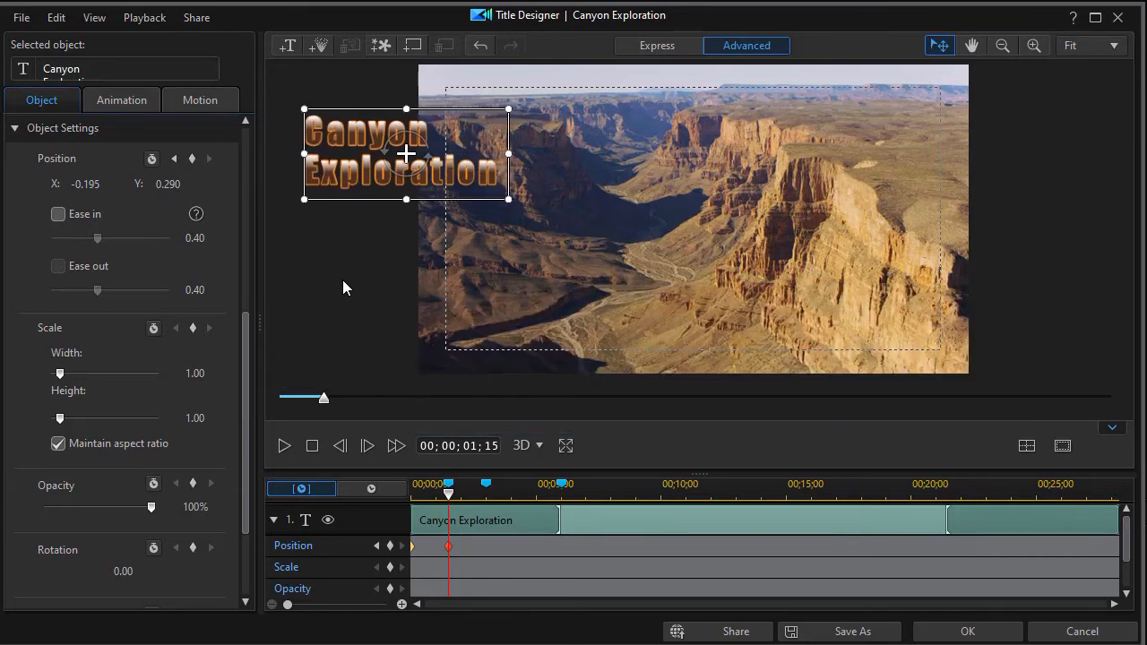
pyautogui.press('Right')
pyautogui.press('Right')
pyautogui.press('Right')
pyautogui.press('Right')
pyautogui.press('Right')
pyautogui.press('Right')
pyautogui.press('Right')
pyautogui.press('Right')
pyautogui.press('Right')
pyautogui.press('Right')
pyautogui.press('Right')
pyautogui.press('Right')
pyautogui.press('Right')
pyautogui.press('Right')
pyautogui.press('Right')
pyautogui.press('Right')
pyautogui.press('Right')
pyautogui.press('Right')
pyautogui.press('Right')
pyautogui.press('Right')
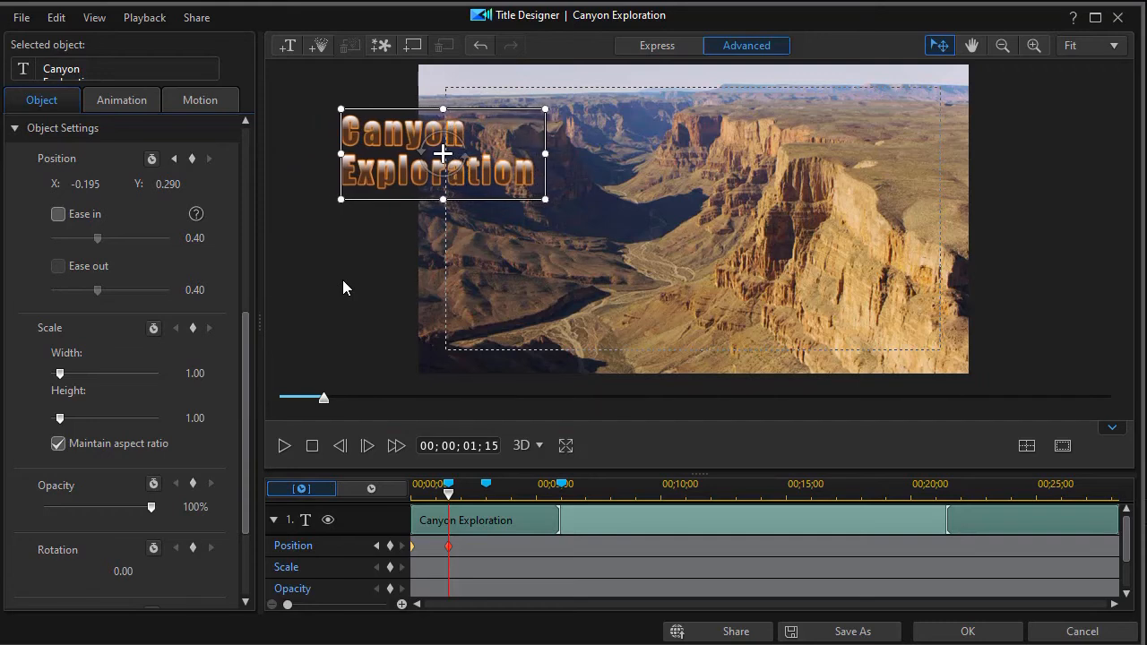
pyautogui.press('Right')
pyautogui.press('Right')
pyautogui.press('Right')
pyautogui.press('Right')
pyautogui.press('Right')
pyautogui.press('Right')
pyautogui.press('Right')
pyautogui.press('Right')
pyautogui.press('Right')
pyautogui.press('Right')
pyautogui.press('Right')
pyautogui.press('Right')
pyautogui.press('Right')
pyautogui.press('Right')
pyautogui.press('Right')
pyautogui.press('Right')
pyautogui.press('Right')
pyautogui.press('Right')
pyautogui.press('Right')
pyautogui.press('Right')
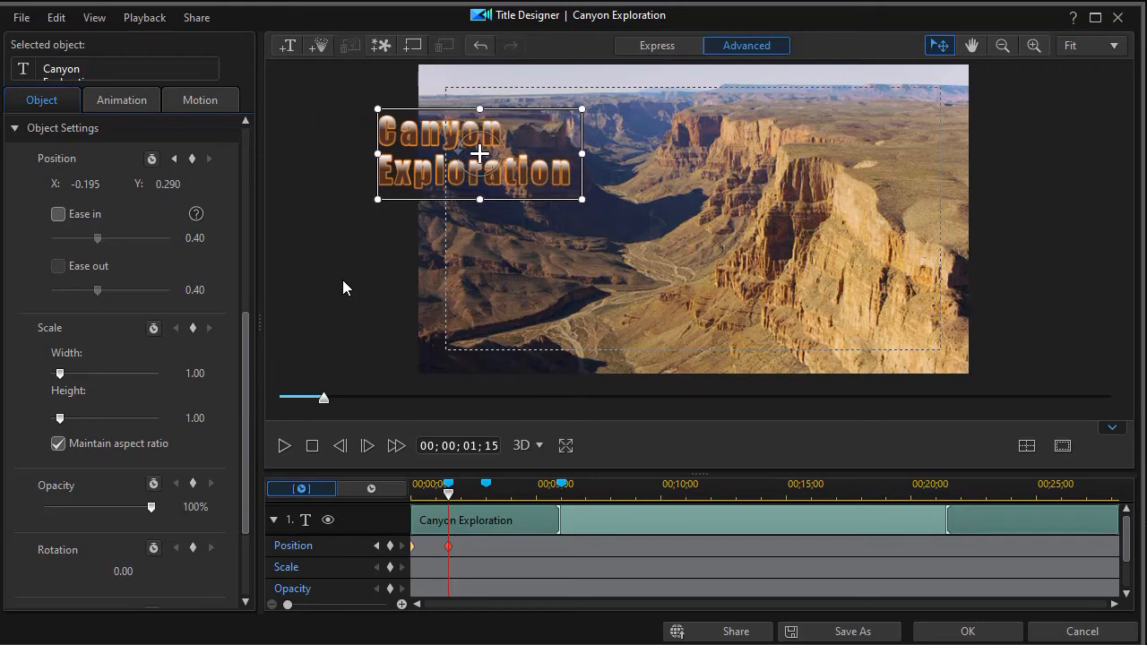
pyautogui.press('Right')
pyautogui.press('Right')
pyautogui.press('Right')
pyautogui.press('Right')
pyautogui.press('Right')
pyautogui.press('Right')
pyautogui.press('Right')
pyautogui.press('Right')
pyautogui.press('Right')
pyautogui.press('Right')
pyautogui.press('Right')
pyautogui.press('Right')
pyautogui.press('Right')
pyautogui.press('Right')
pyautogui.press('Right')
pyautogui.press('Right')
pyautogui.press('Right')
pyautogui.press('Right')
pyautogui.press('Right')
pyautogui.press('Right')
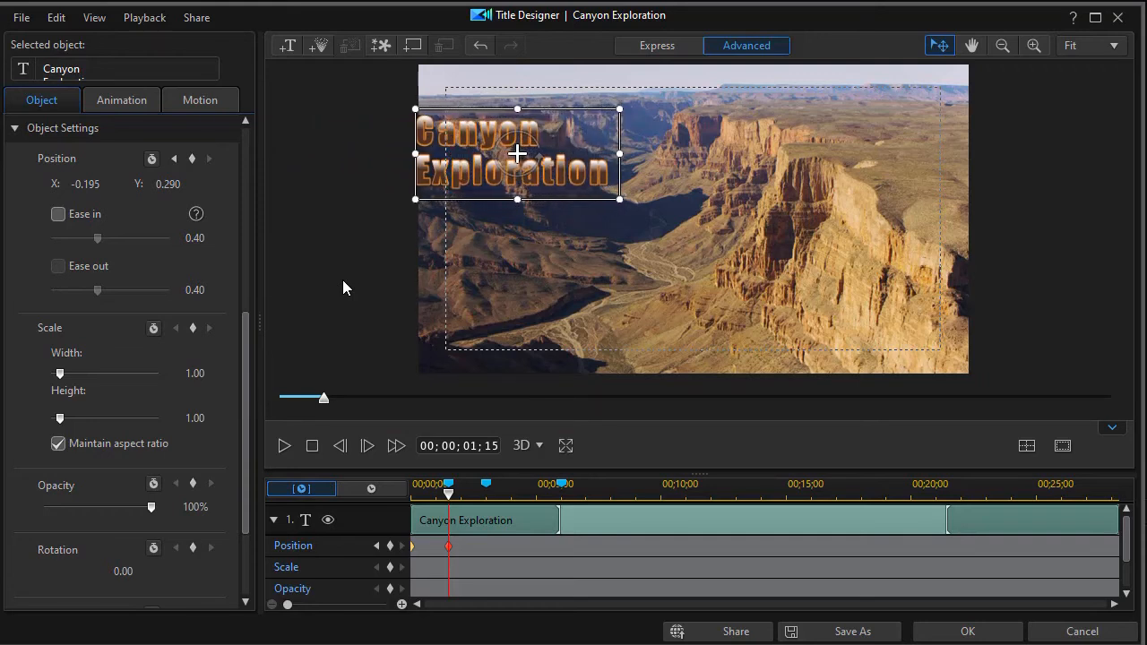
pyautogui.press('Right')
pyautogui.press('Right')
pyautogui.press('Right')
pyautogui.press('Right')
pyautogui.press('Right')
pyautogui.press('Right')
pyautogui.press('Right')
pyautogui.press('Right')
pyautogui.press('Right')
pyautogui.press('Right')
pyautogui.press('Right')
pyautogui.press('Right')
pyautogui.press('Right')
pyautogui.press('Right')
pyautogui.press('Right')
pyautogui.press('Right')
pyautogui.press('Right')
pyautogui.press('Right')
pyautogui.press('Right')
pyautogui.press('Right')
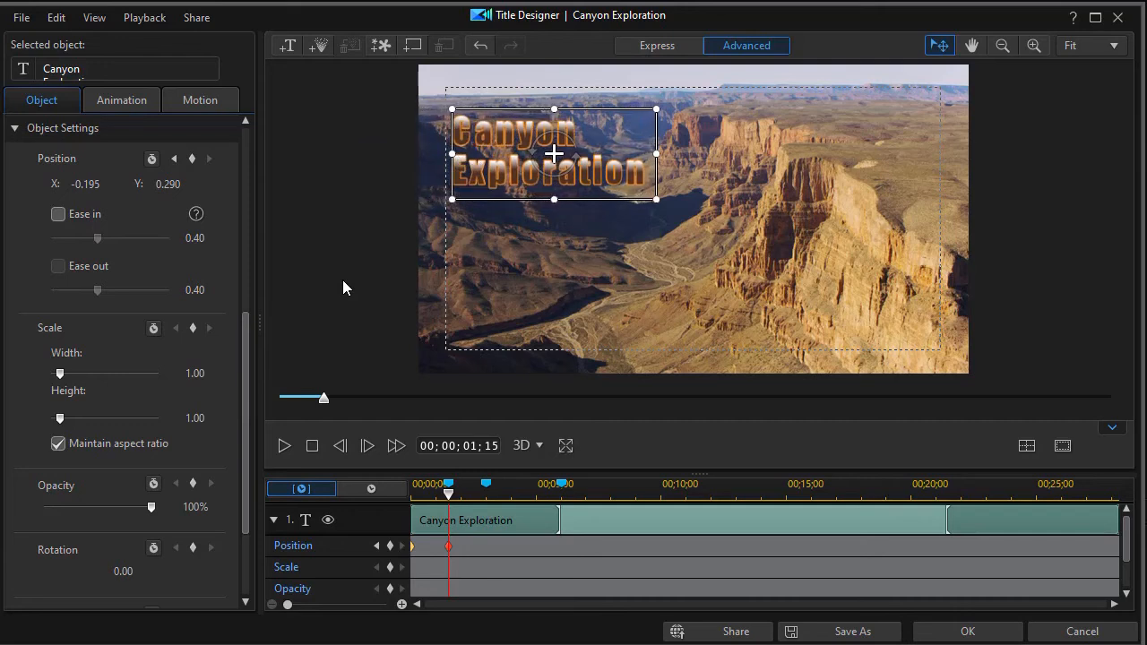
pyautogui.press('Right')
pyautogui.press('Right')
pyautogui.press('Right')
pyautogui.press('Right')
pyautogui.press('Right')
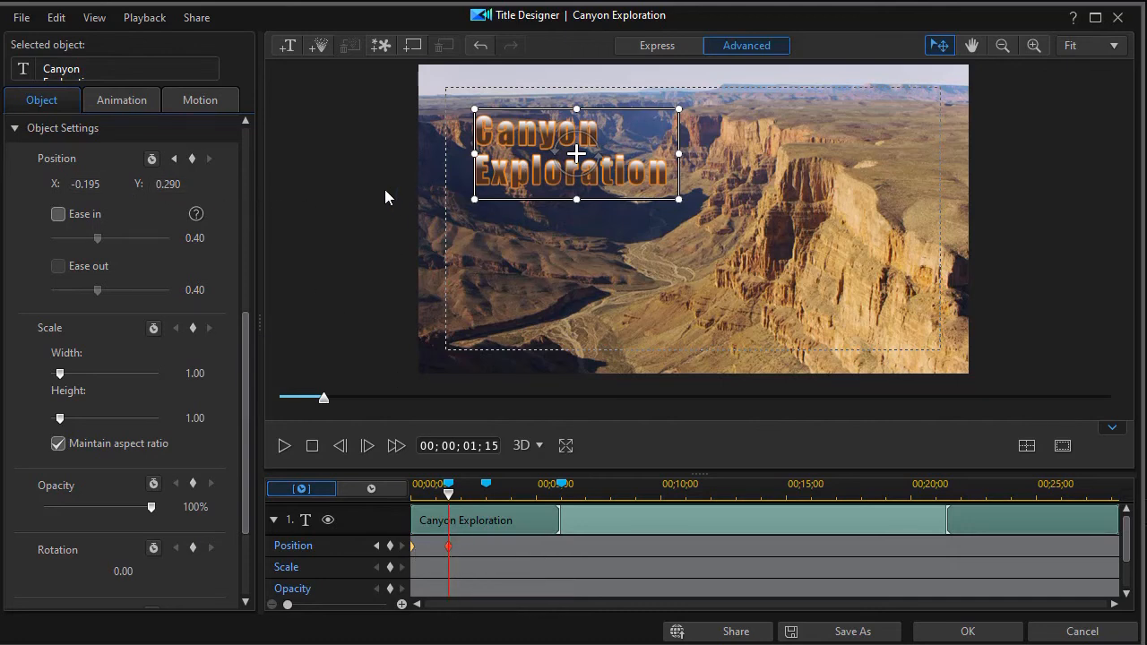
# - Play the title from near the start of the timeline to preview its slide into the frame, and stop playback
pyautogui.moveTo(449, 489); pyautogui.dragTo(405, 488)
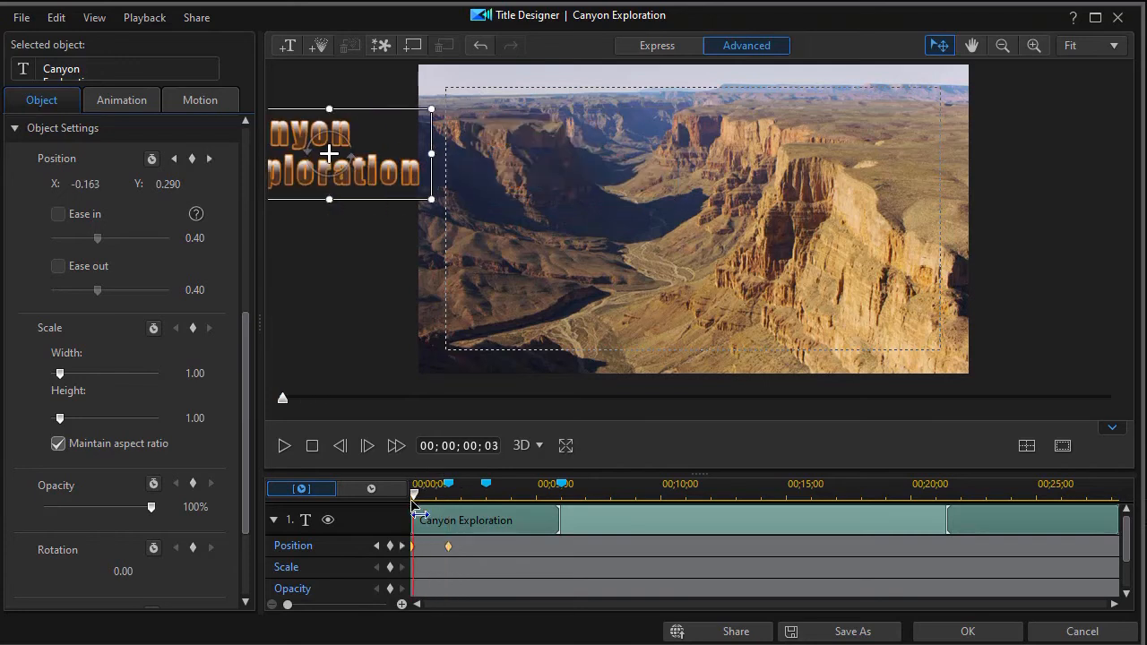
pyautogui.click(285, 444)
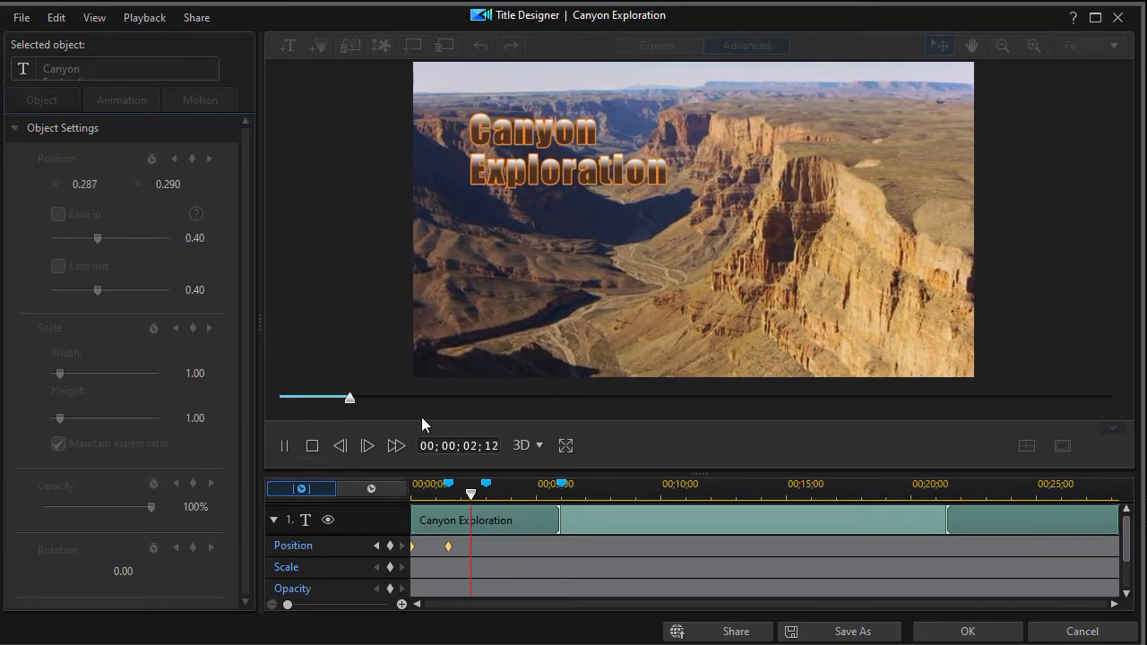
pyautogui.click(314, 446)
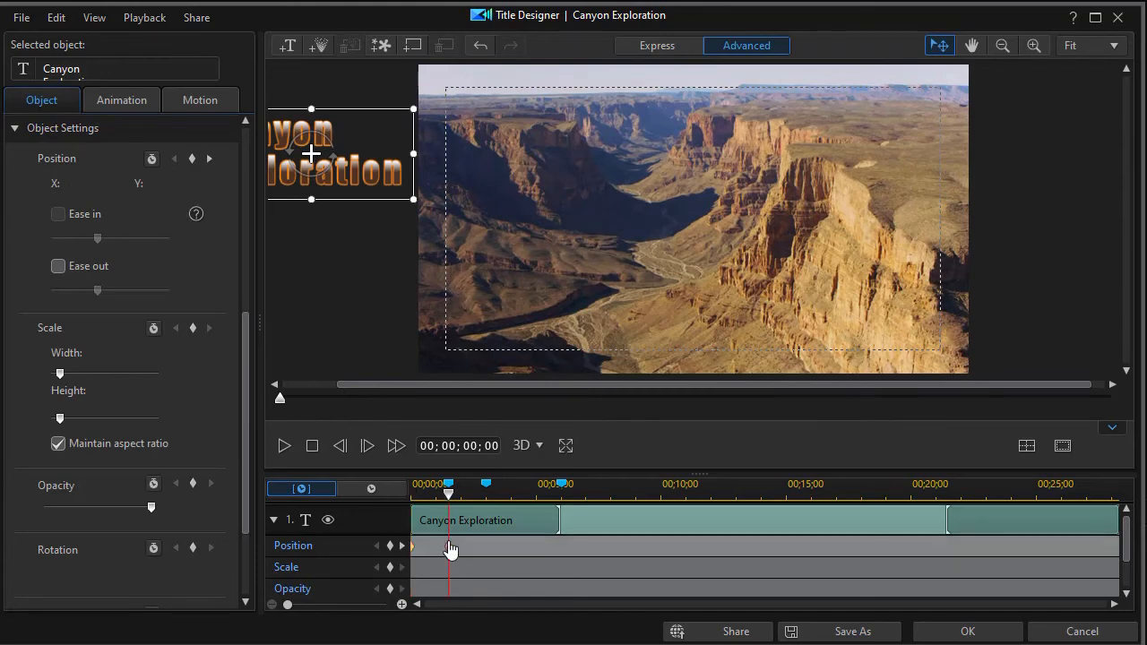
# - Remove the position keyframe at 00;00;01;15, and place the title inside the frame's upper middle at about X 0.447, Y 0.272
pyautogui.rightClick(448, 546)
pyautogui.click(463, 546)
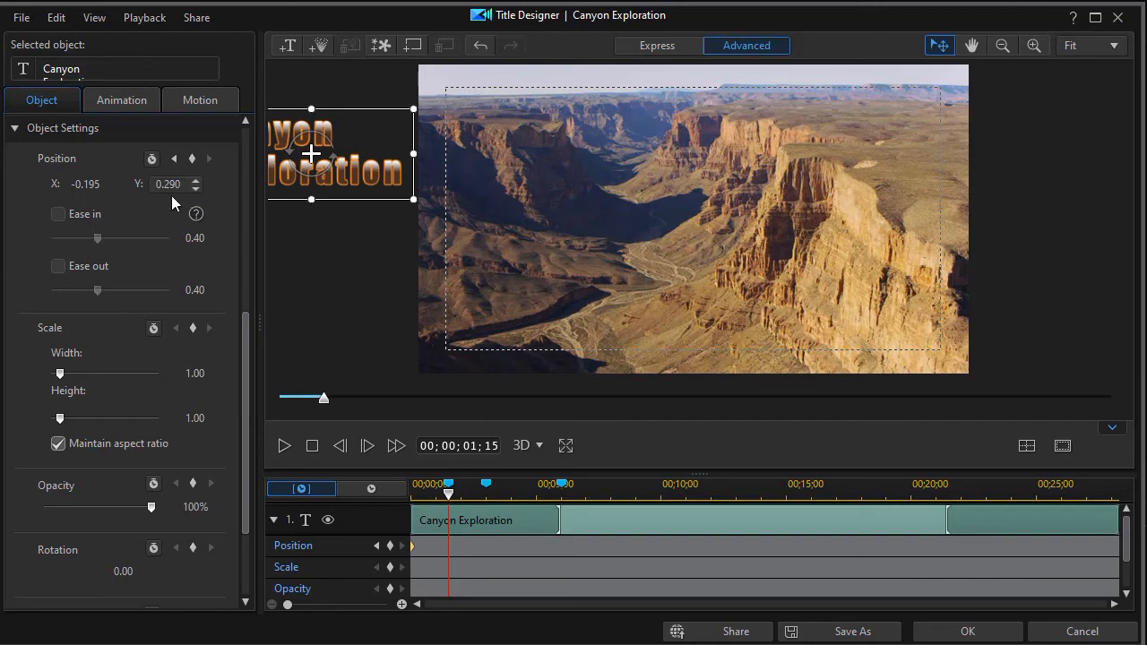
pyautogui.moveTo(340, 109); pyautogui.dragTo(693, 105)
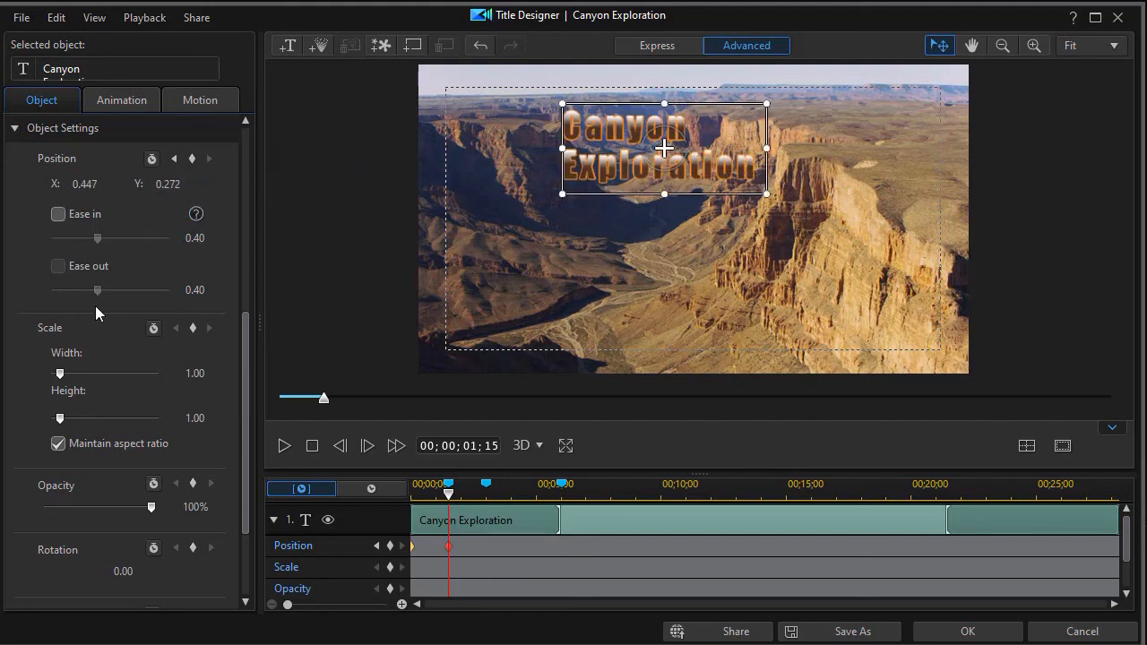
# - Check the starting position keyframe's Y value, return to the keyframe at 00;00;01;15, and set its Y position to 0.290
pyautogui.click(375, 546)
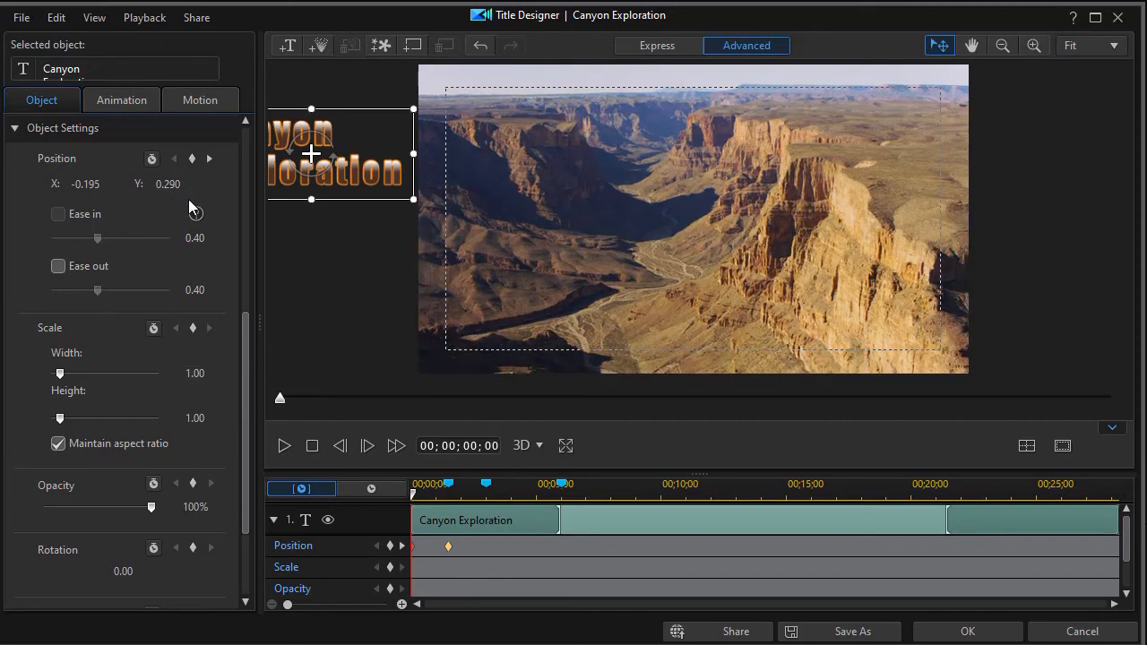
pyautogui.click(403, 546)
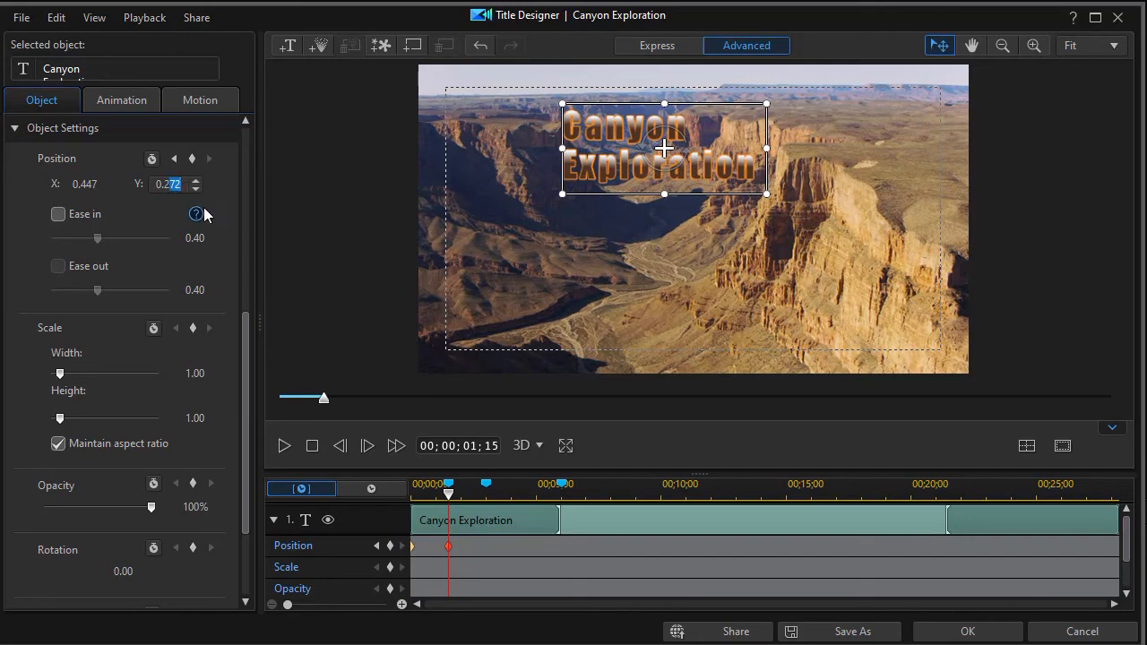
pyautogui.write('90')
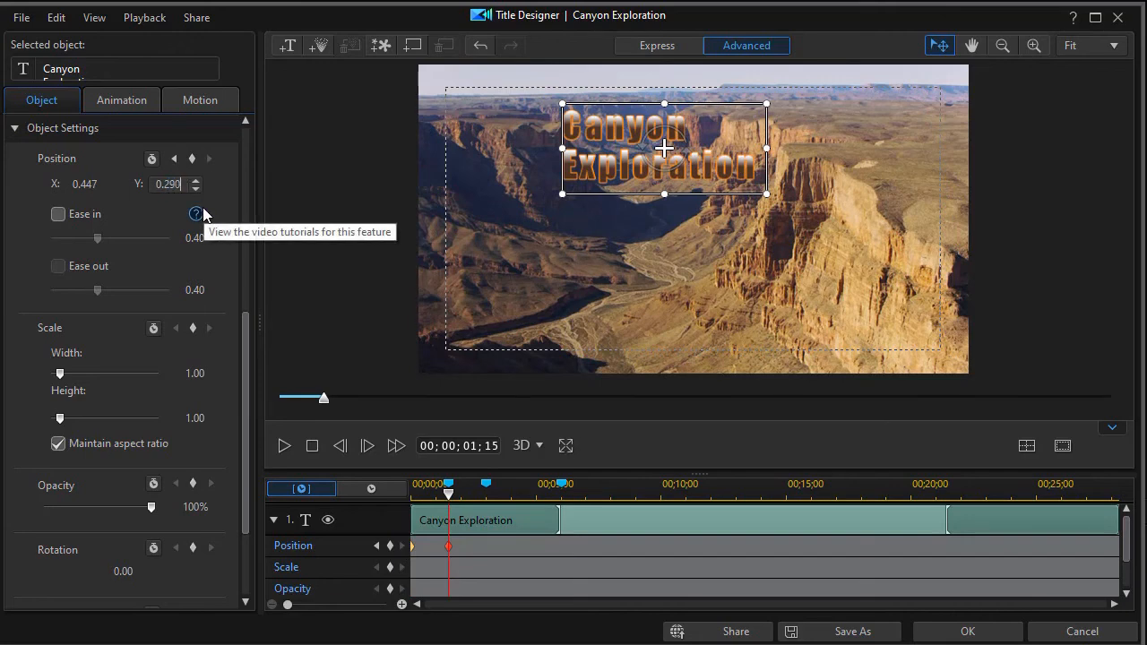
pyautogui.press('Return')
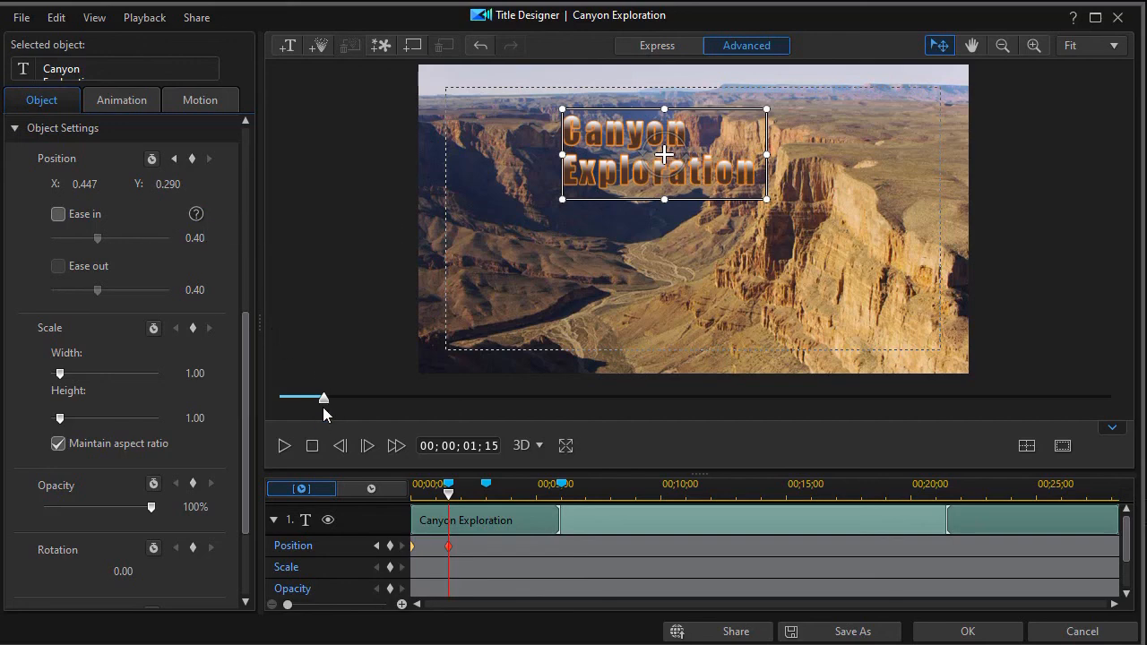
# - Play the title from 00;00;00;00 to preview its horizontal slide into the frame, and stop playback
pyautogui.moveTo(324, 405); pyautogui.dragTo(273, 410)
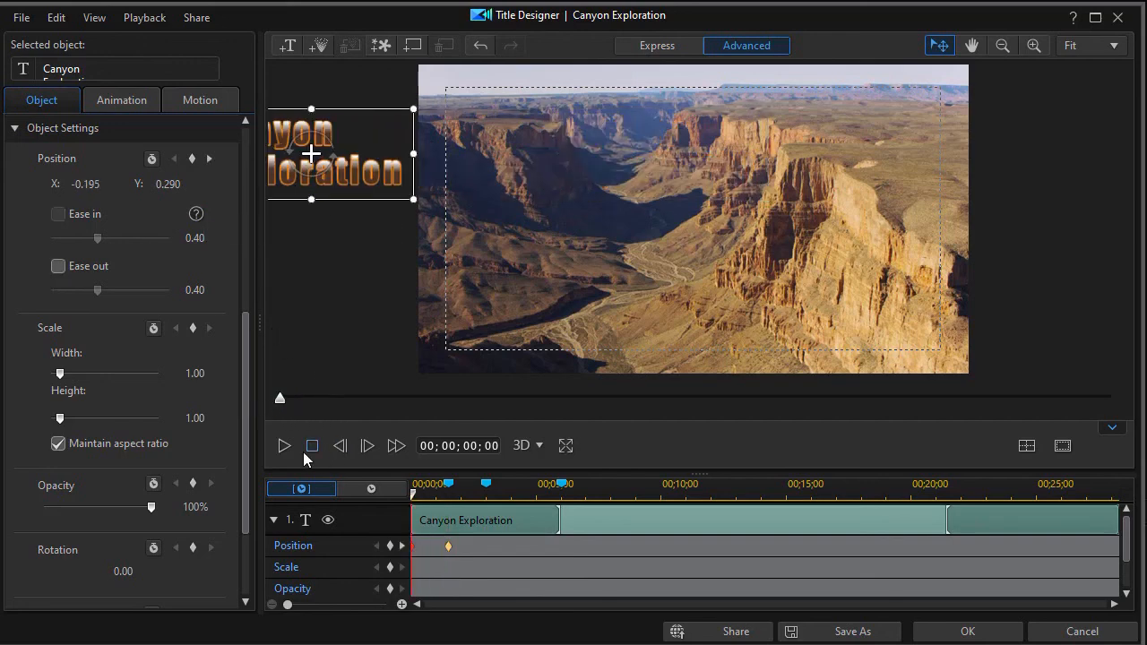
pyautogui.click(285, 446)
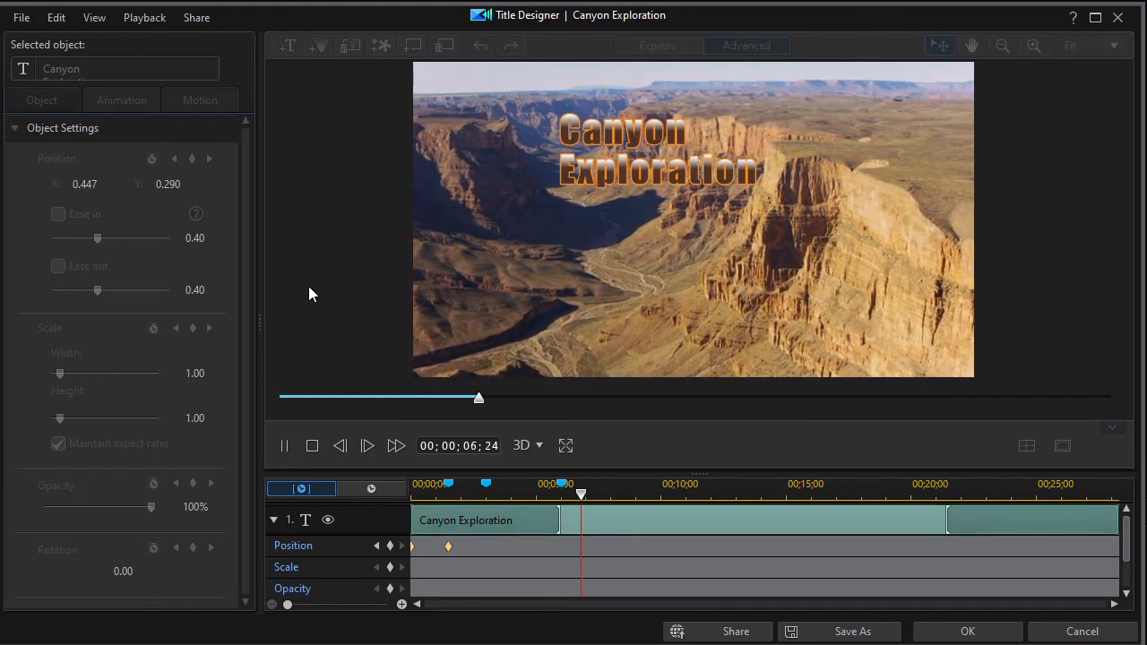
pyautogui.click(311, 446)
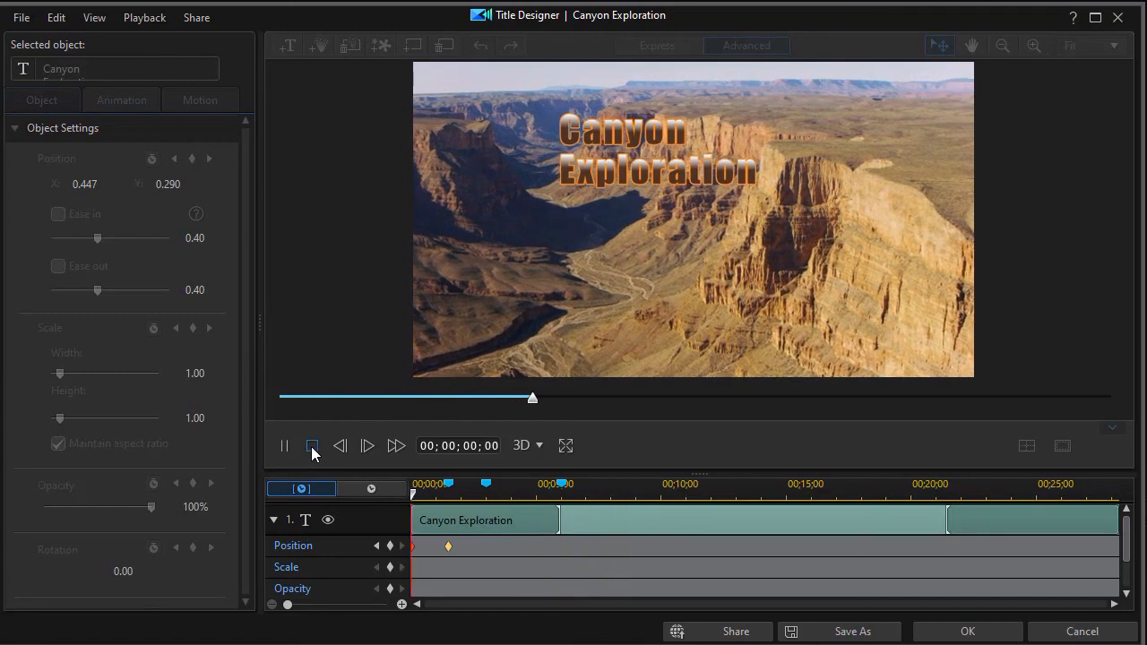